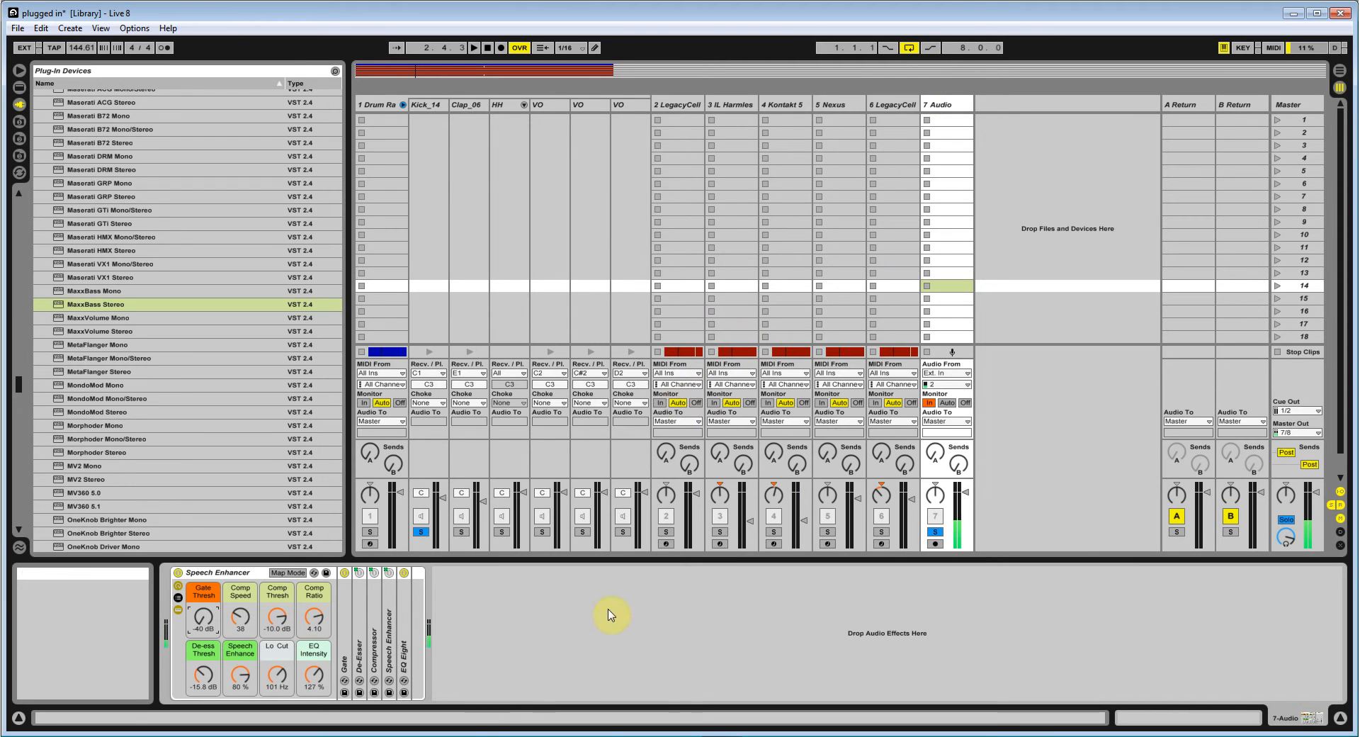
# Step: Unsolo and select the Kick_14 chain, and play the mix with the 7 Audio track temporarily muted
pyautogui.click(421, 532)
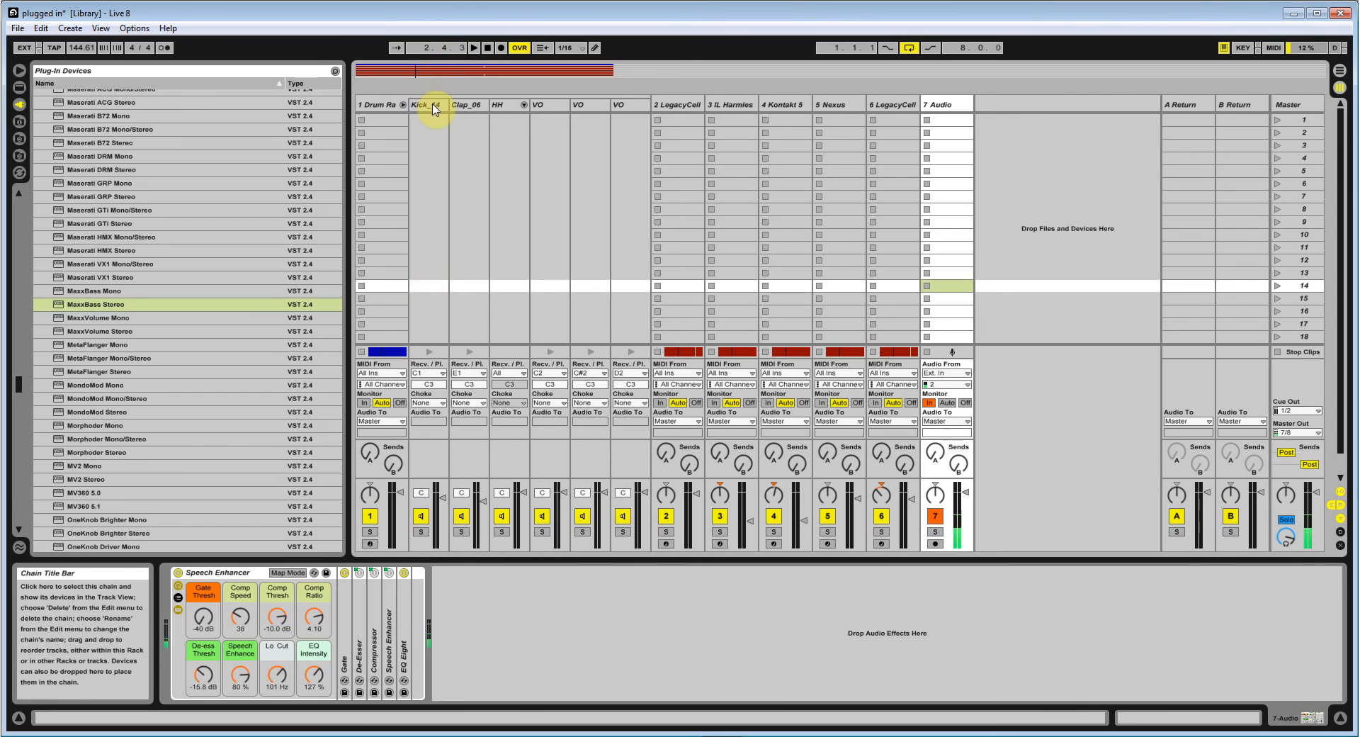
pyautogui.click(426, 104)
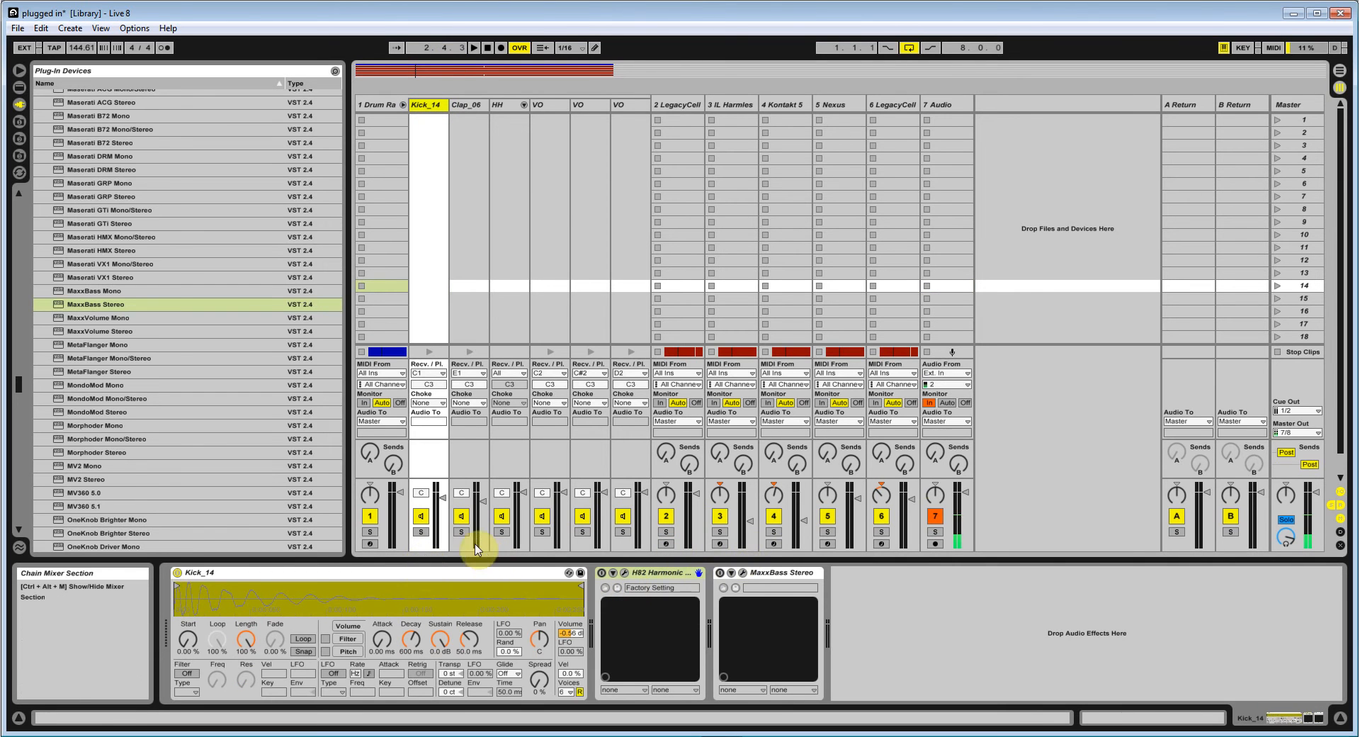
pyautogui.press('space')
pyautogui.click(936, 516)
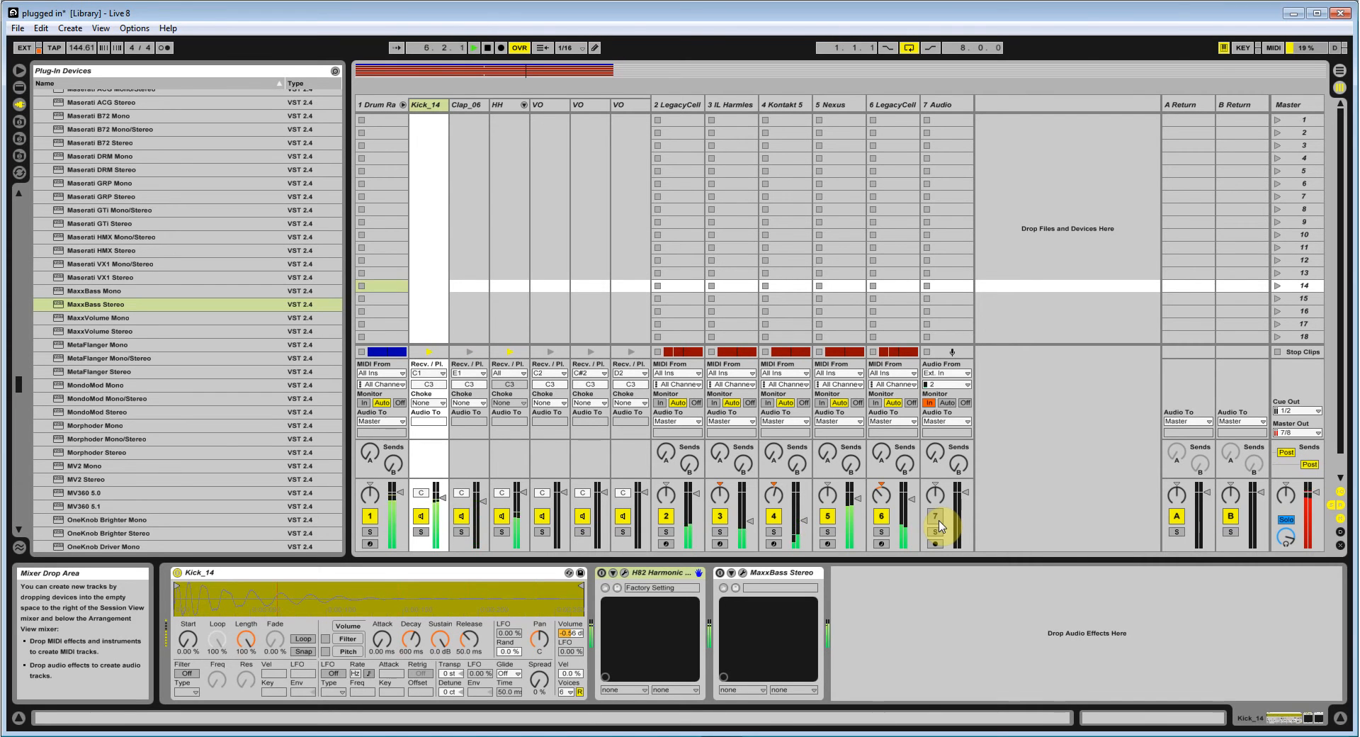
pyautogui.click(482, 504)
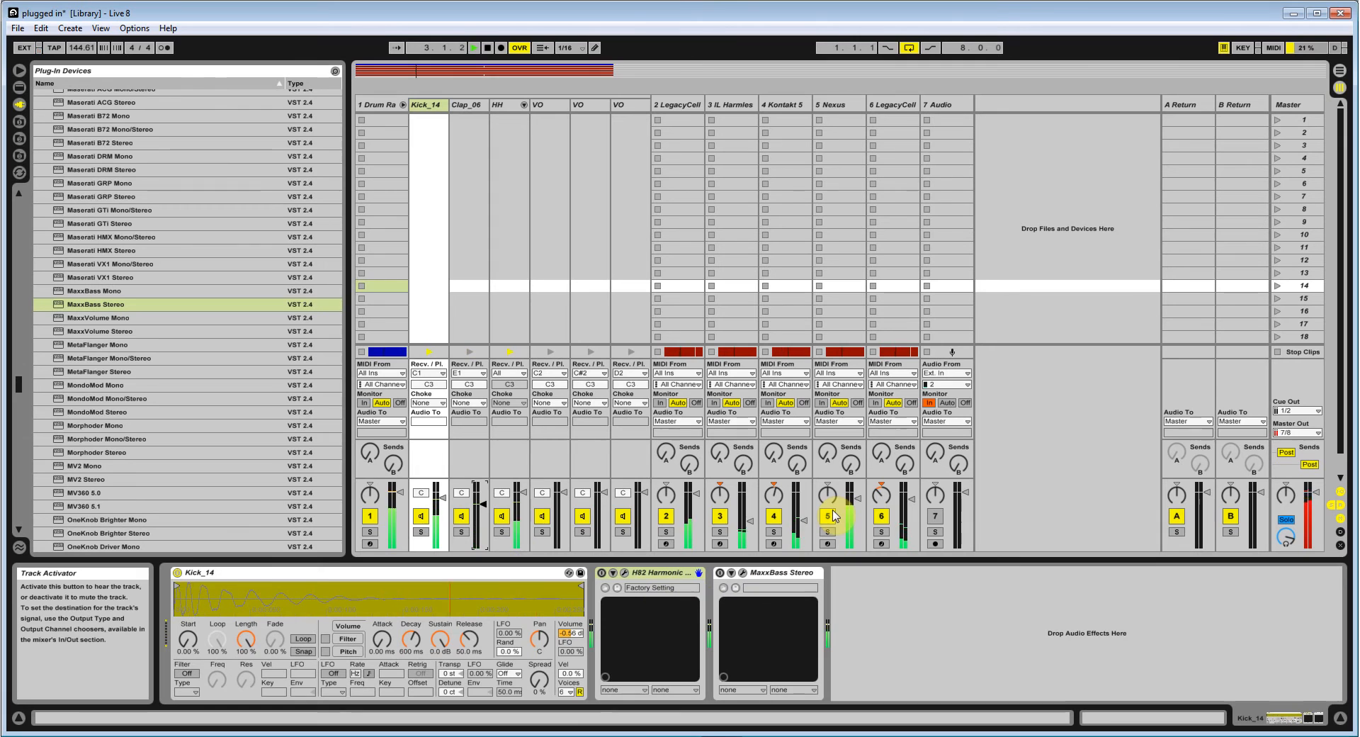
pyautogui.click(936, 517)
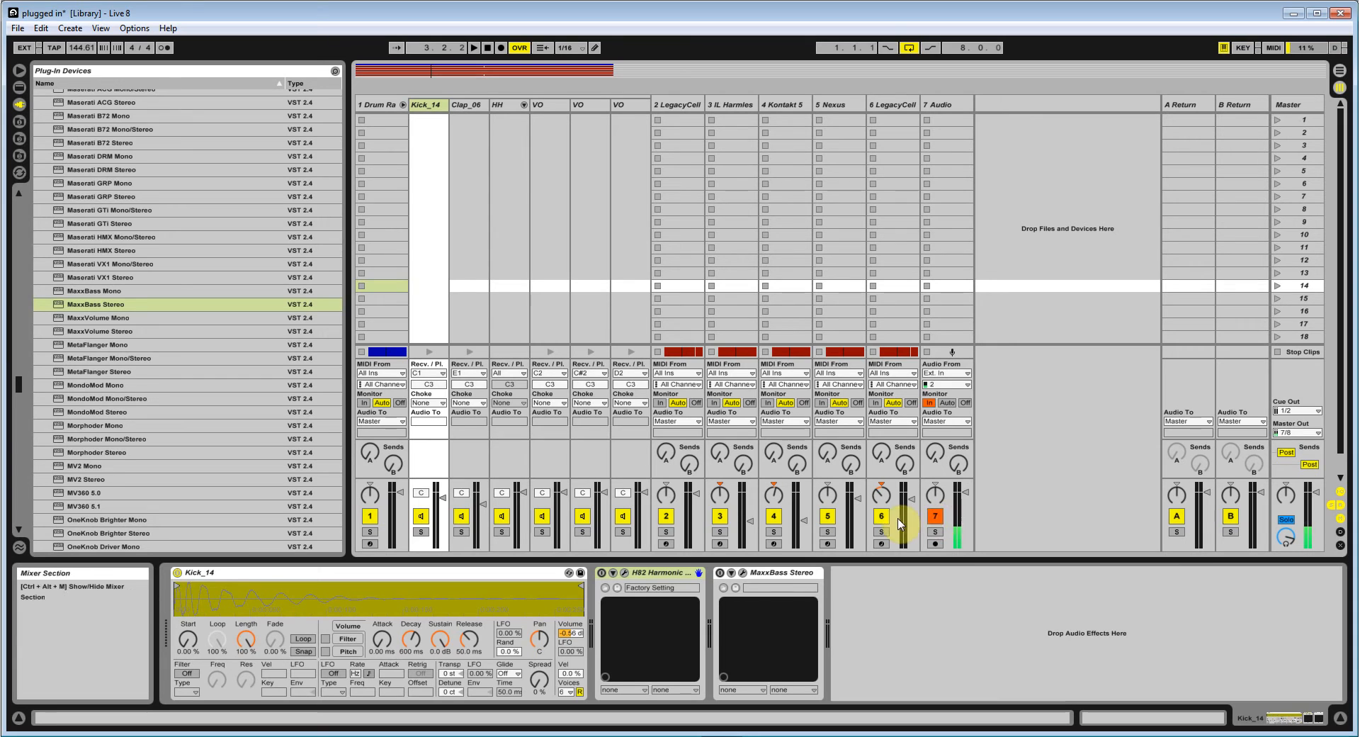
# Step: Mute the 5 Nexus track and play the mix without it
pyautogui.click(829, 517)
pyautogui.press('space')
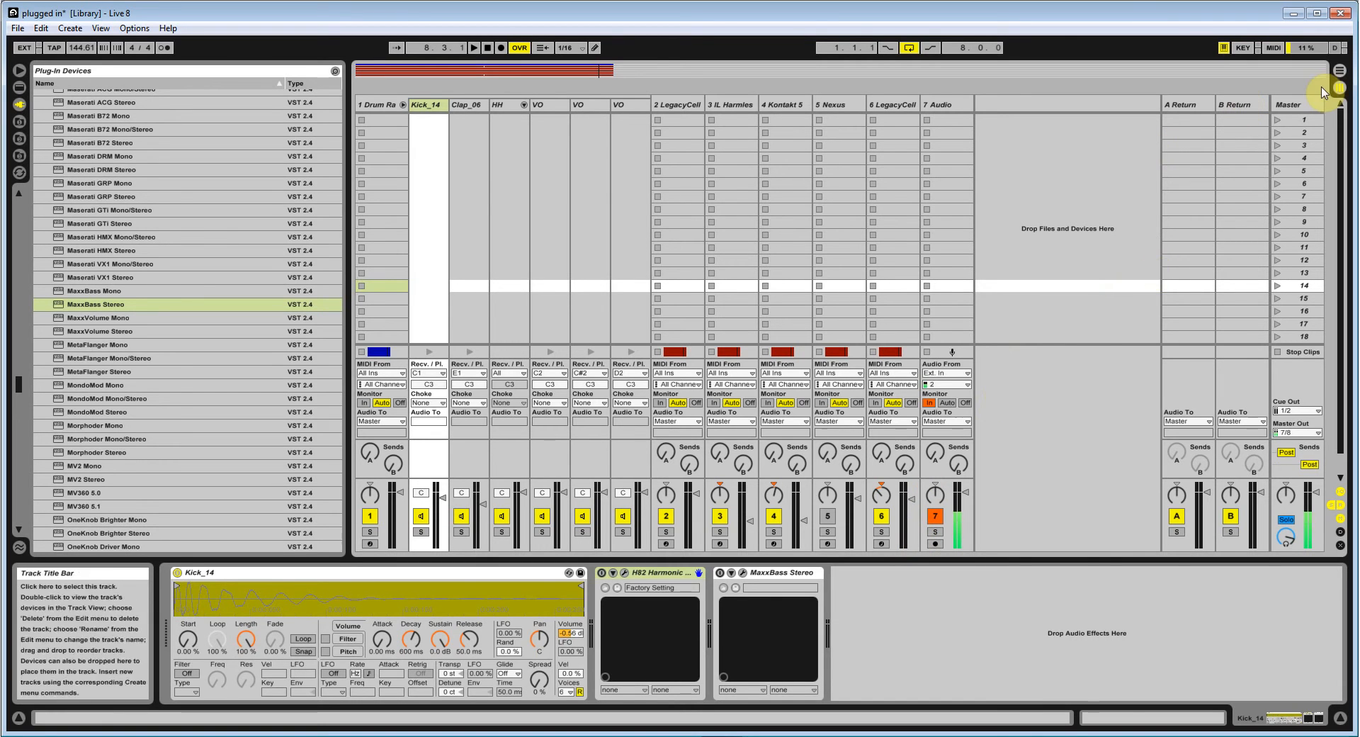
# Step: Examine the frequencies of the full mix and of the soloed kick in the Master track's Spectrum during playback
pyautogui.click(1287, 104)
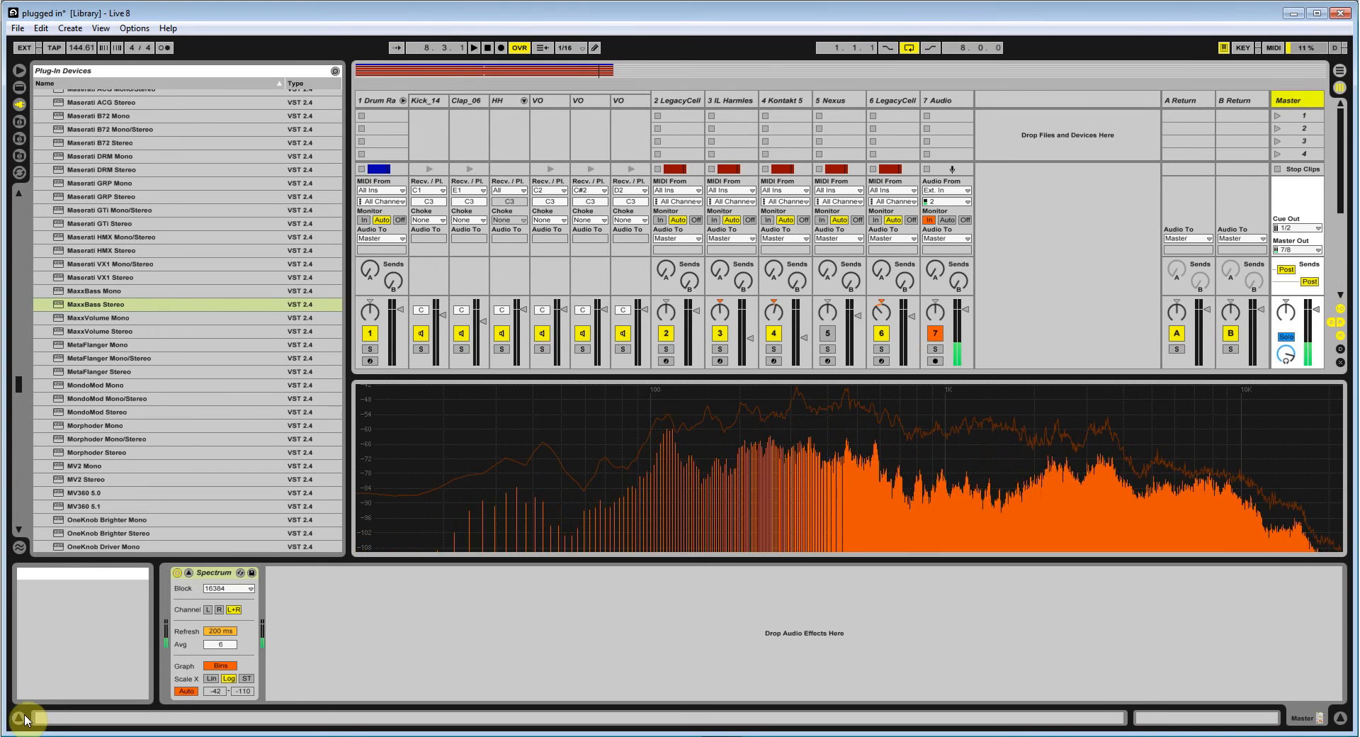
pyautogui.press('space')
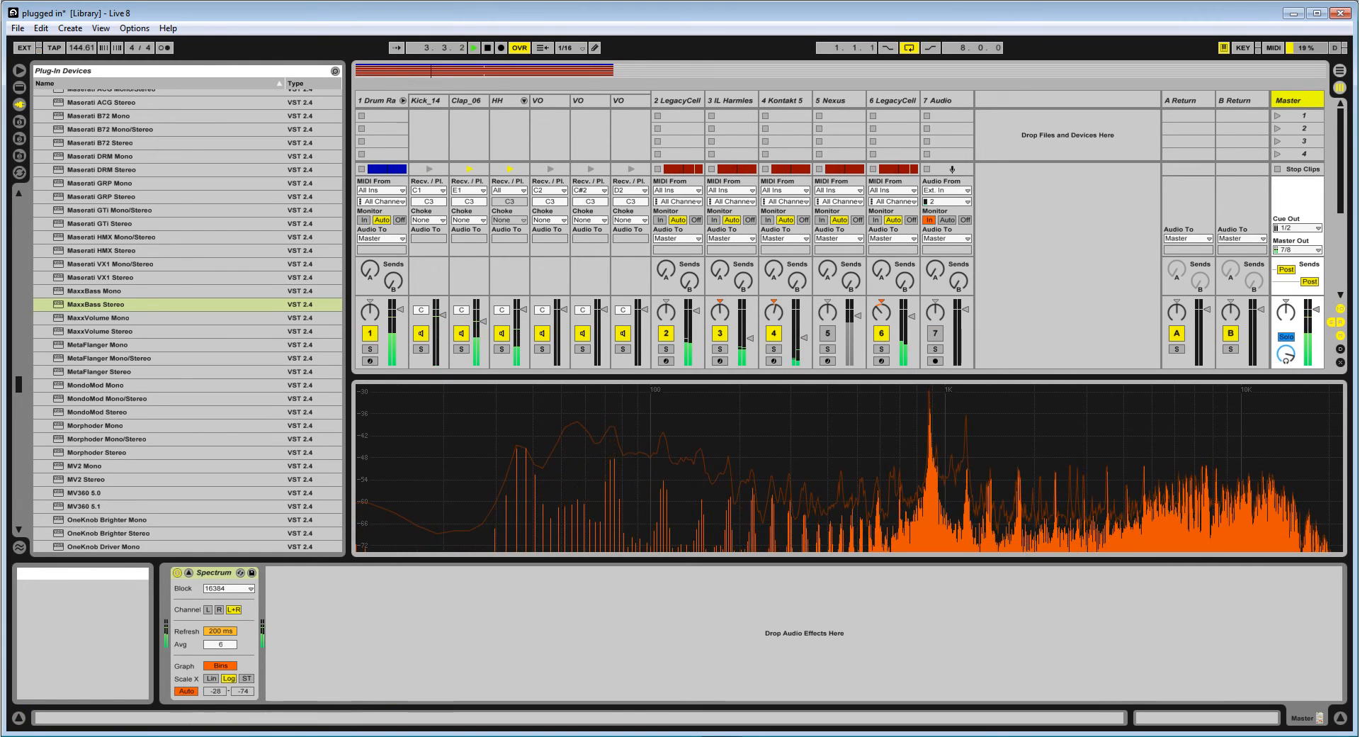
pyautogui.press('F7')
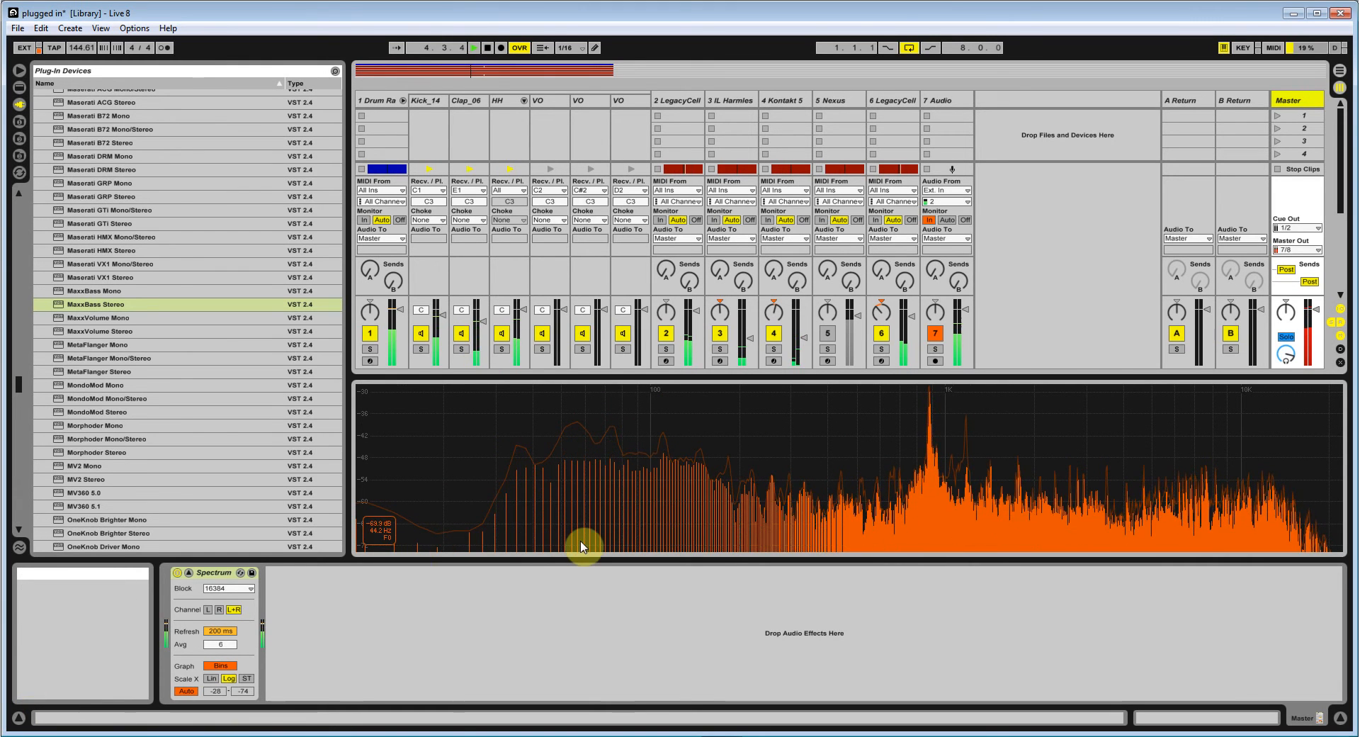
pyautogui.click(421, 349)
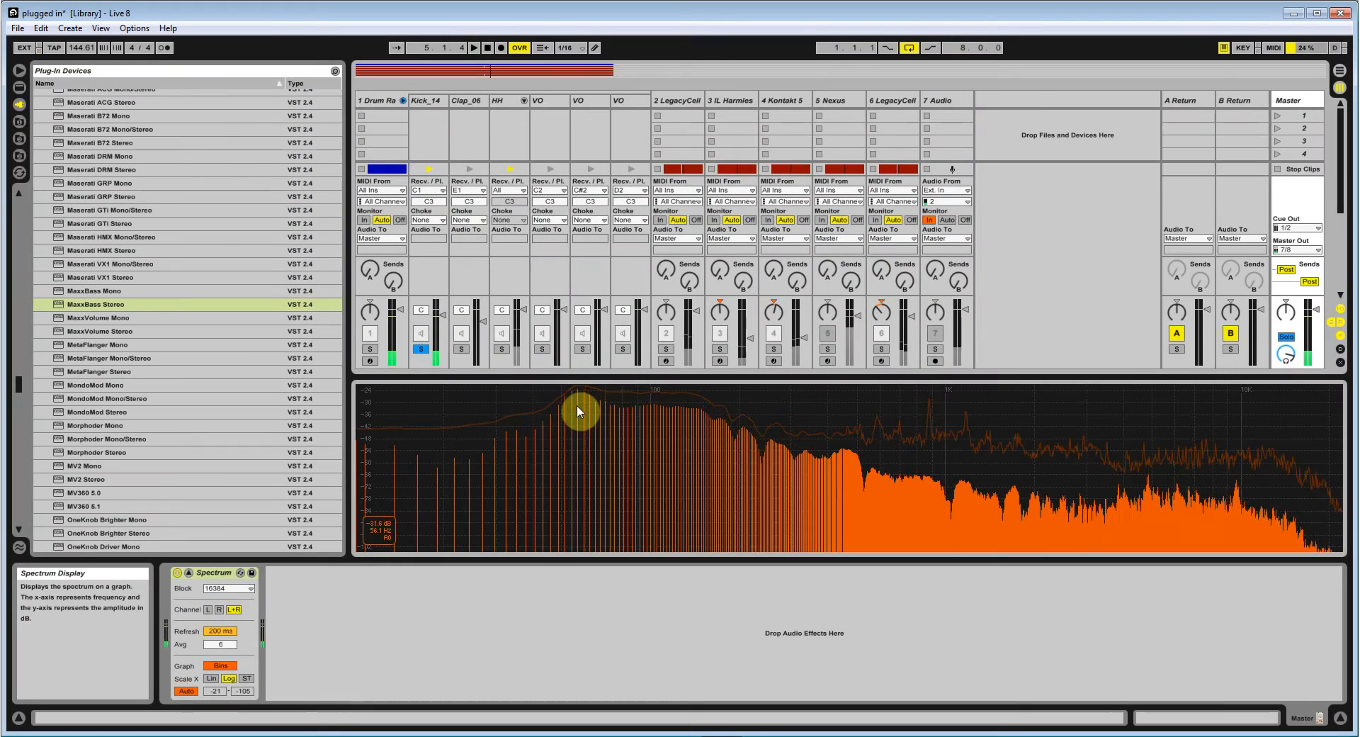
pyautogui.click(387, 314)
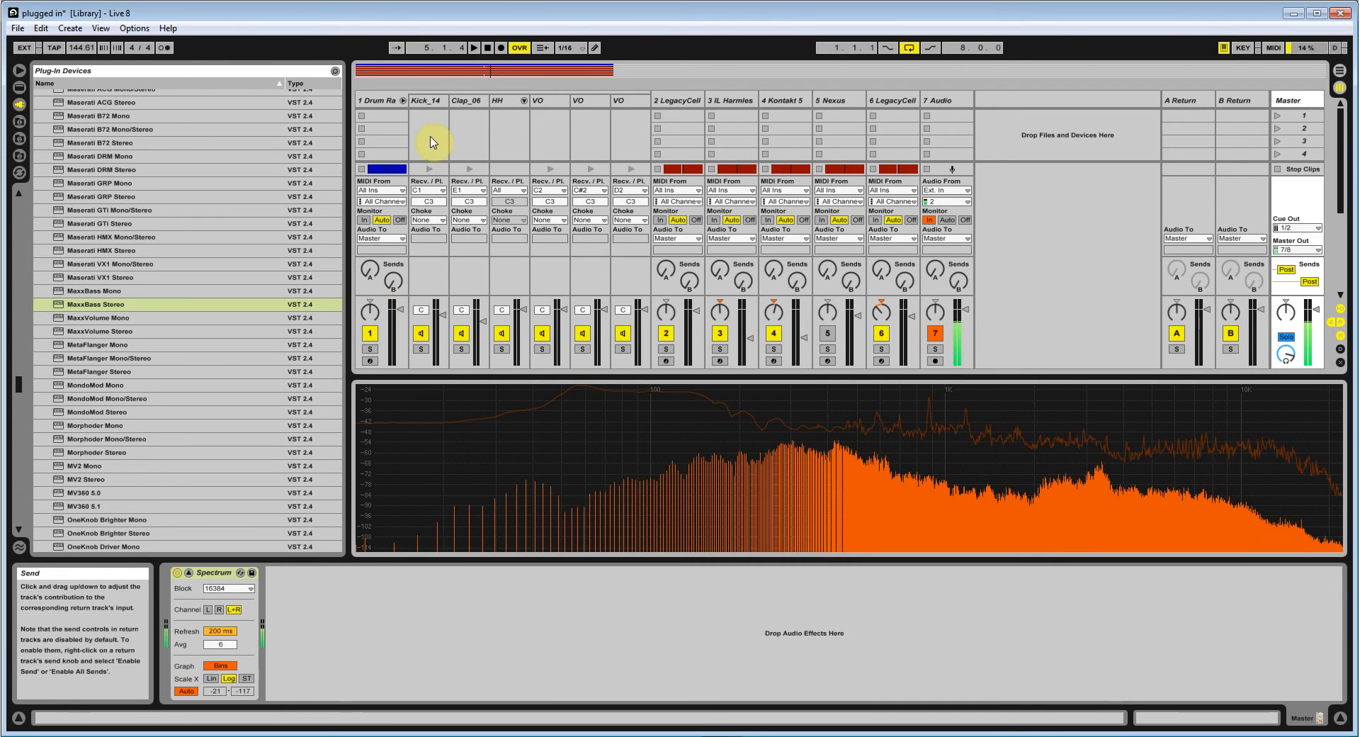
# Step: Open the H82 Harmonic Maximizer and MaxxBass Stereo windows from the Kick_14 chain and move them apart
pyautogui.click(434, 100)
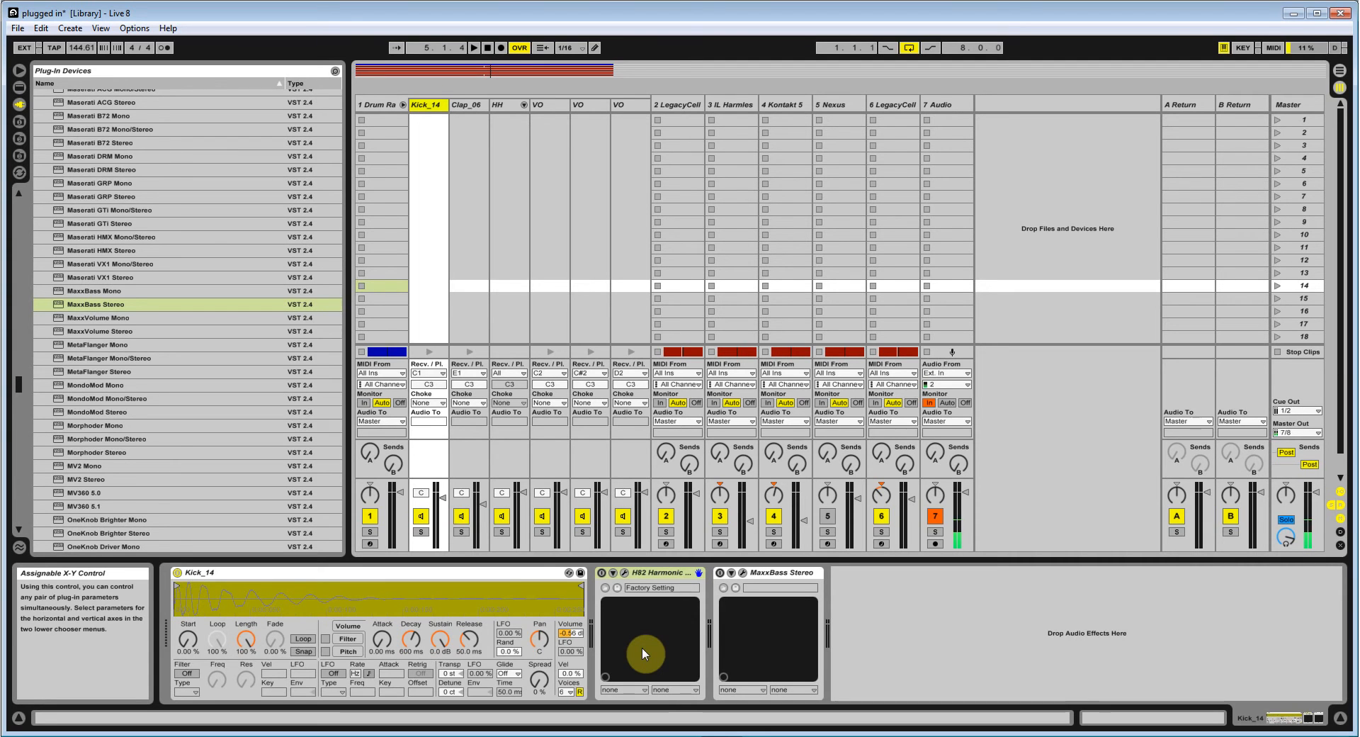
pyautogui.click(627, 575)
pyautogui.click(742, 573)
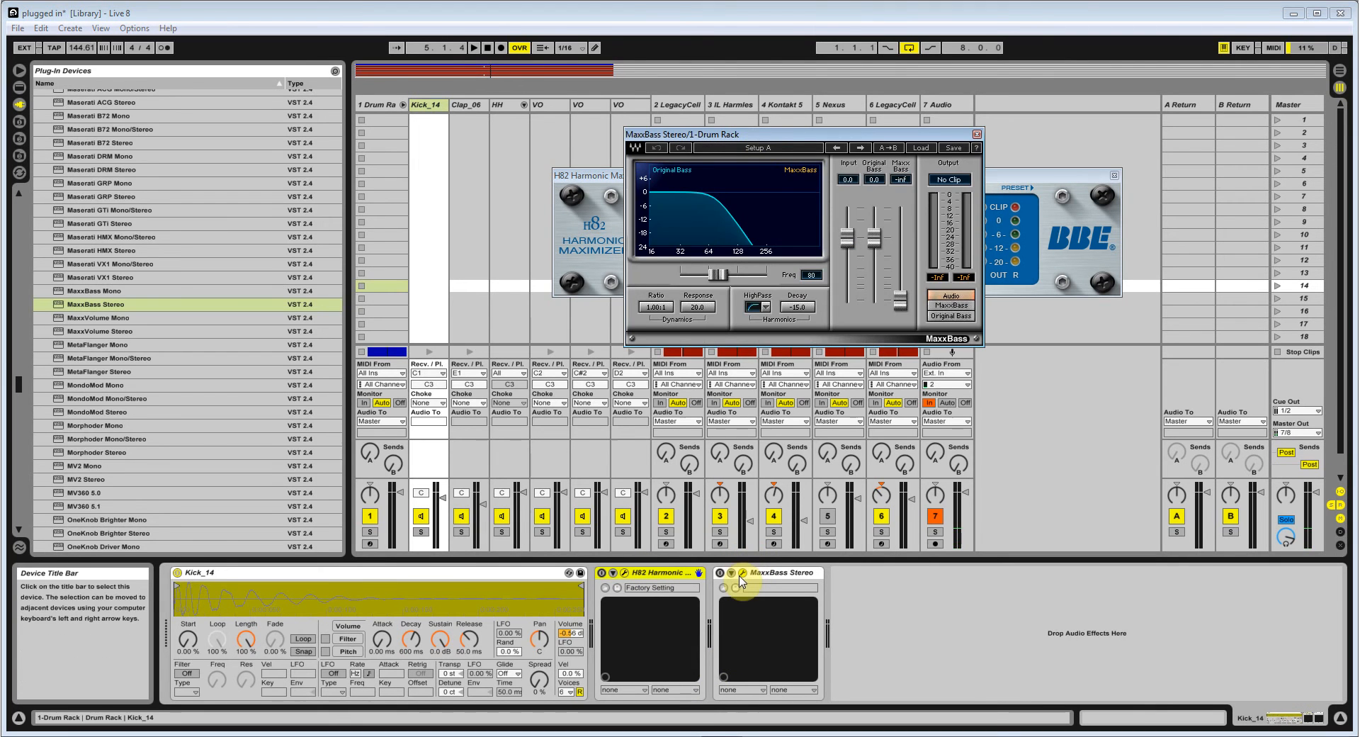
pyautogui.moveTo(841, 136); pyautogui.dragTo(776, 347)
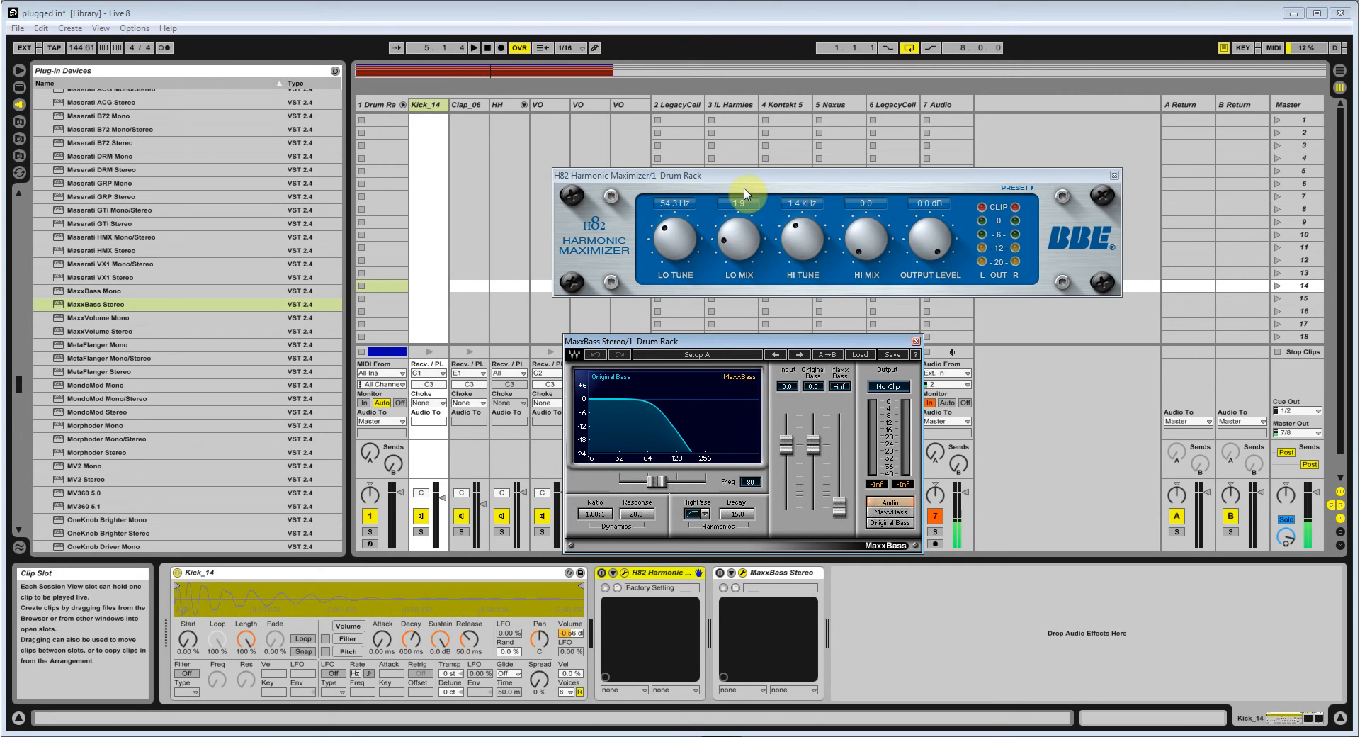
pyautogui.moveTo(732, 179); pyautogui.dragTo(633, 141)
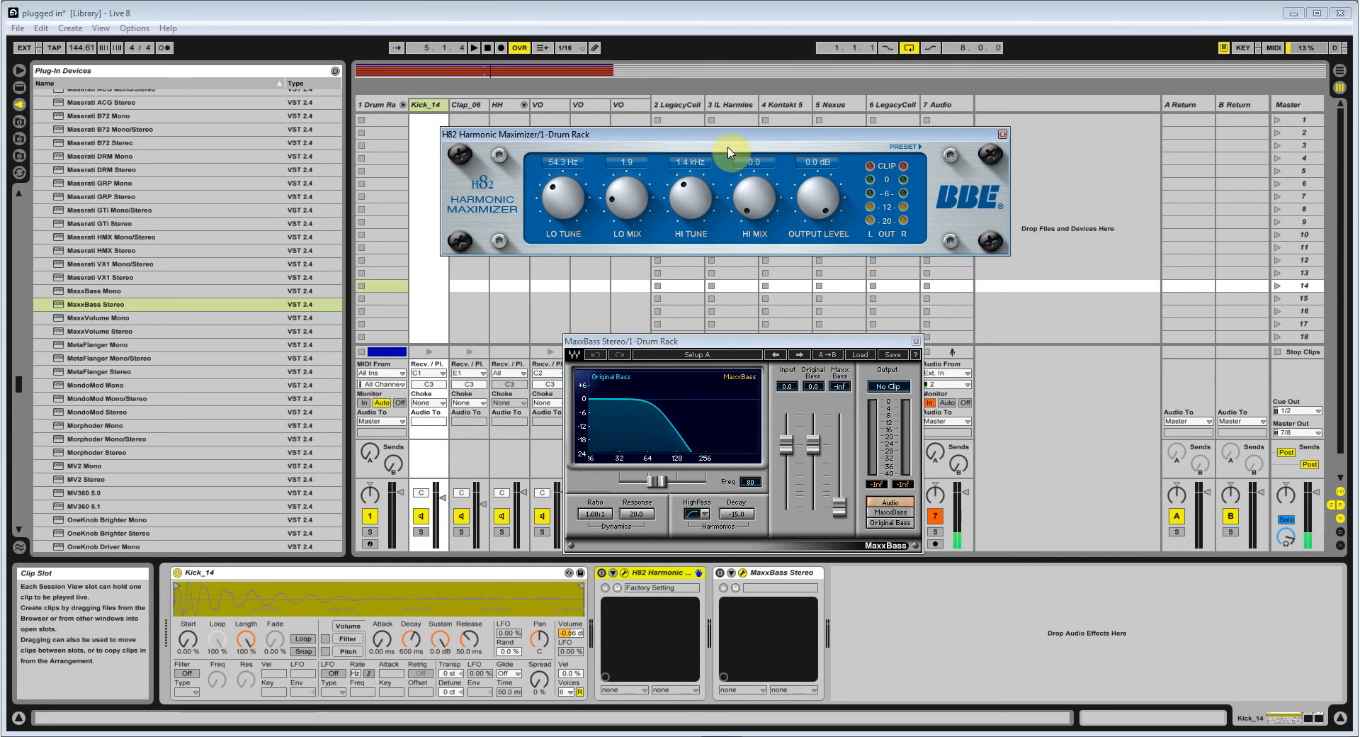
# Step: Close the MaxxBass window and set the H82's Lo Tune to 57.6 Hz and Lo Mix to 0.0
pyautogui.click(774, 340)
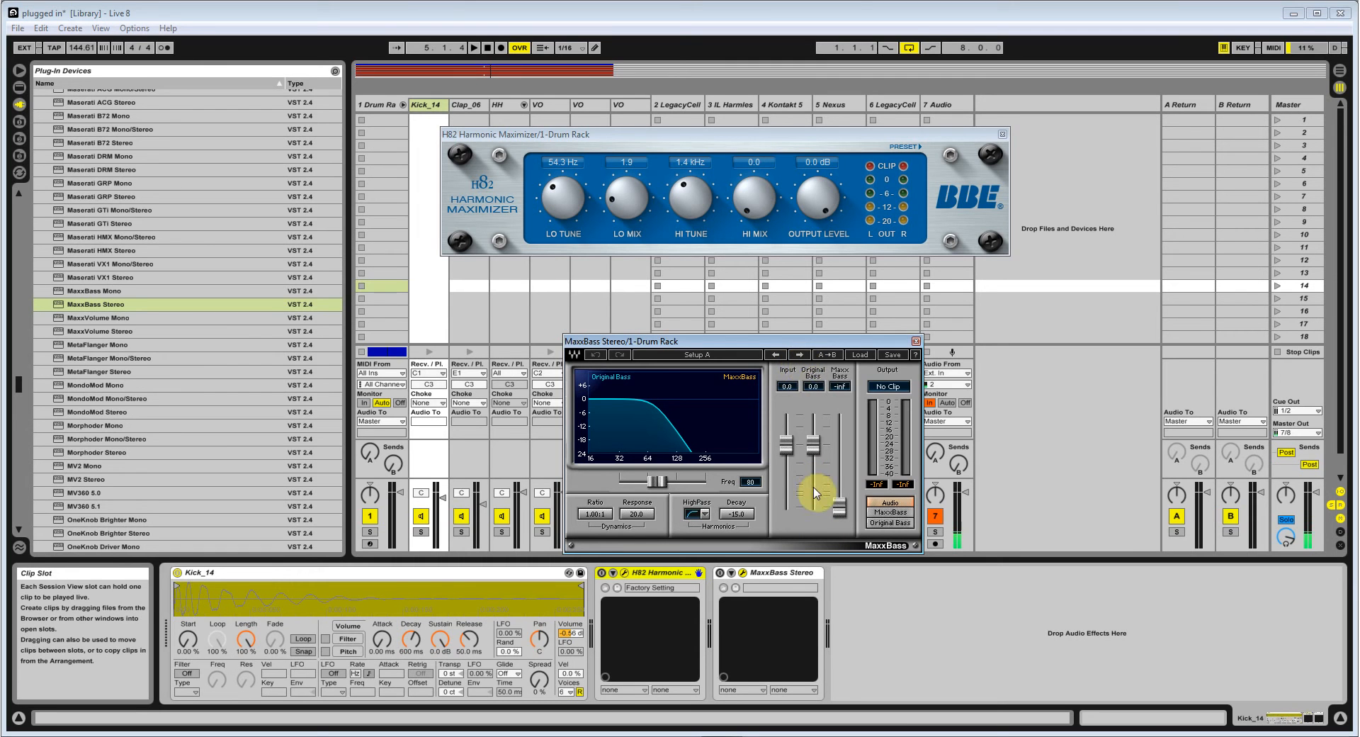
pyautogui.click(916, 341)
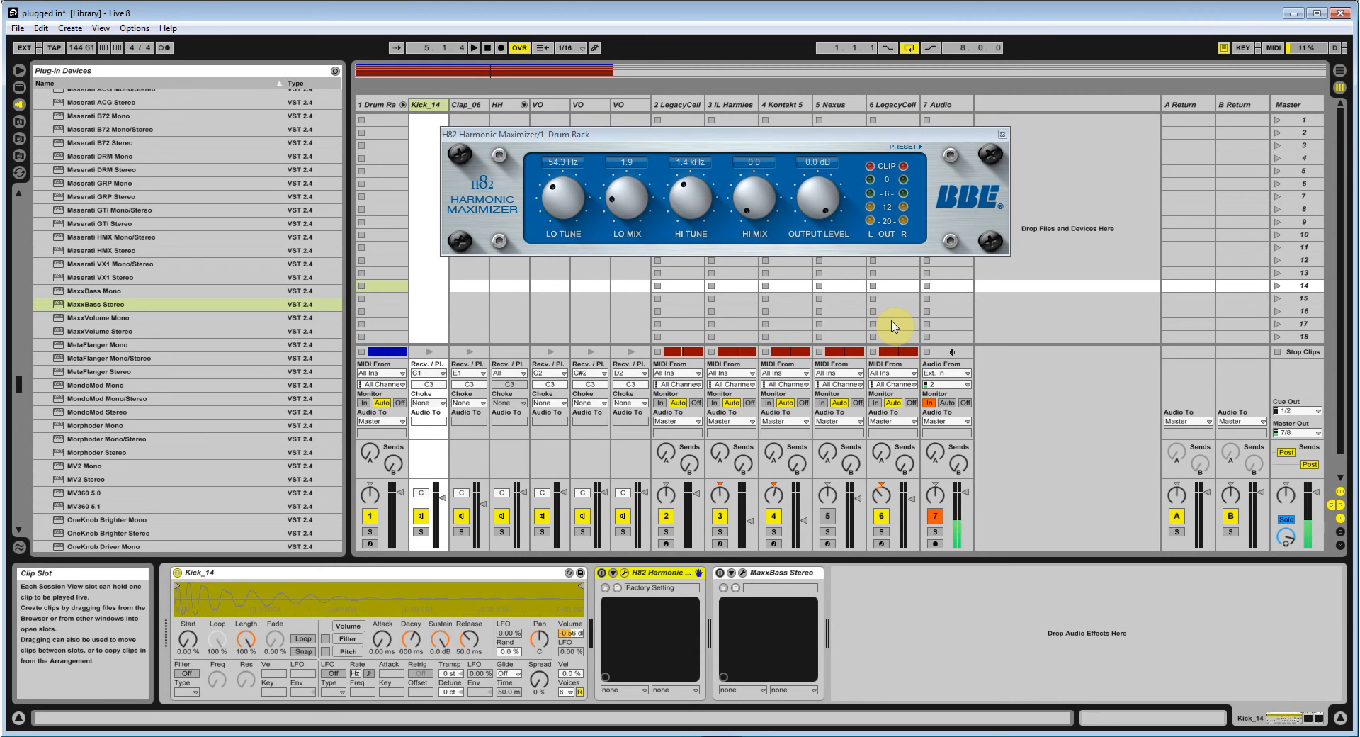
pyautogui.moveTo(638, 198)
pyautogui.mouseDown()
pyautogui.moveTo(565, 193)
pyautogui.moveTo(631, 212)
pyautogui.mouseUp()
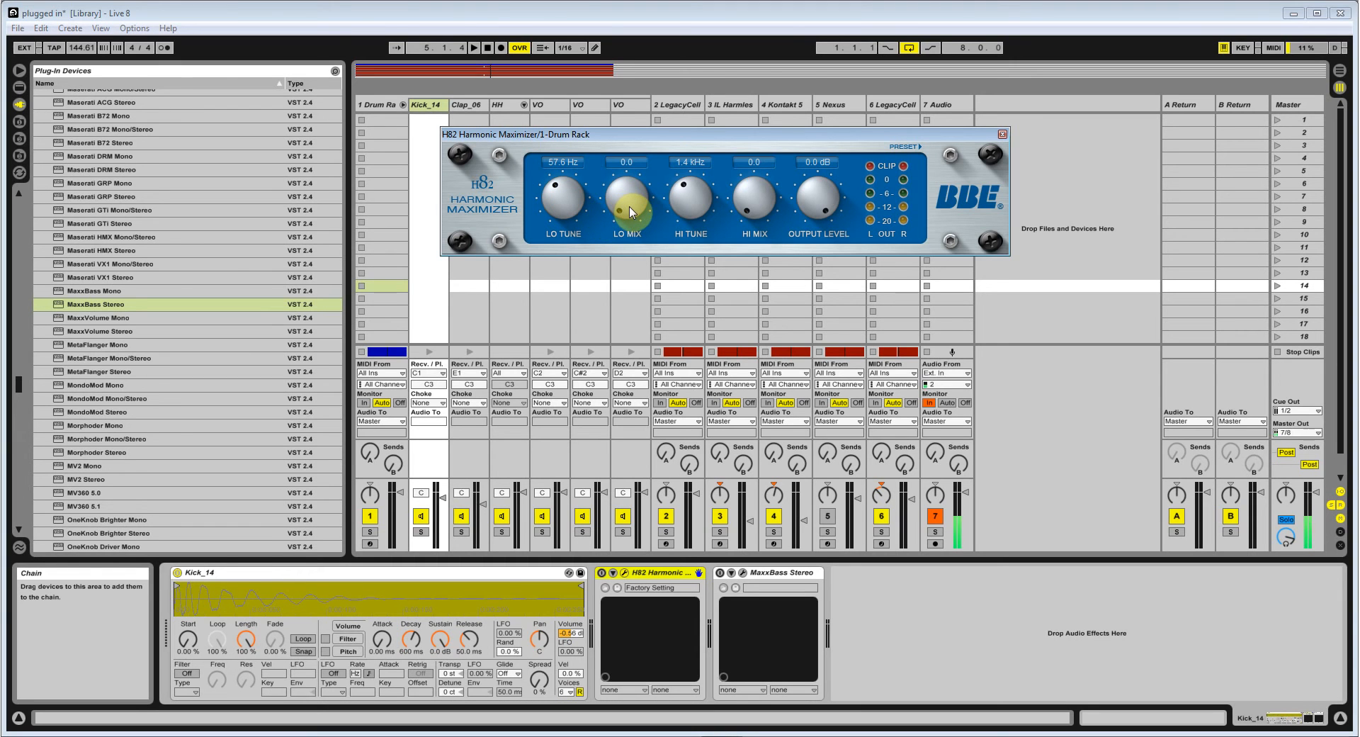
pyautogui.moveTo(631, 211)
pyautogui.mouseDown()
pyautogui.moveTo(623, 237)
pyautogui.moveTo(631, 224)
pyautogui.mouseUp()
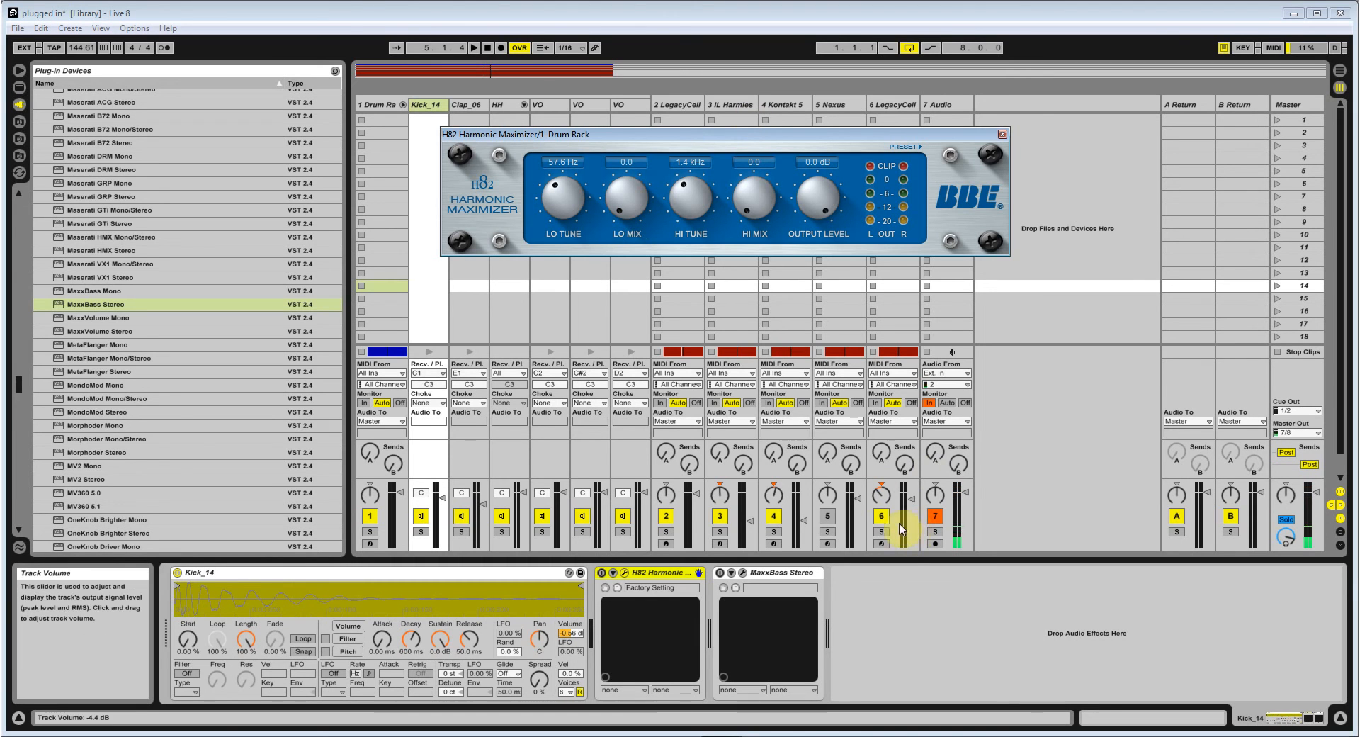
# Step: Play the mix while raising the H82's Lo Mix to about 5.8 and returning it to 0.0
pyautogui.press('space')
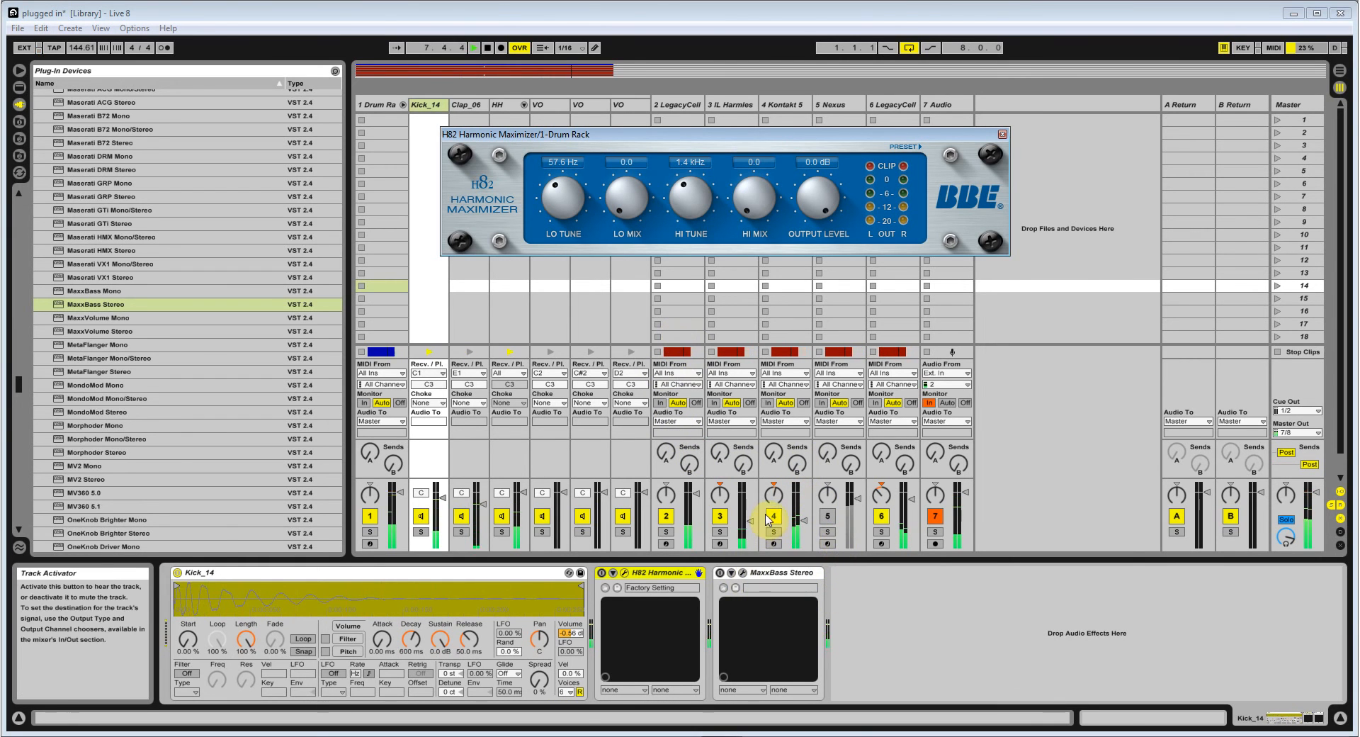
pyautogui.moveTo(625, 208); pyautogui.dragTo(631, 142)
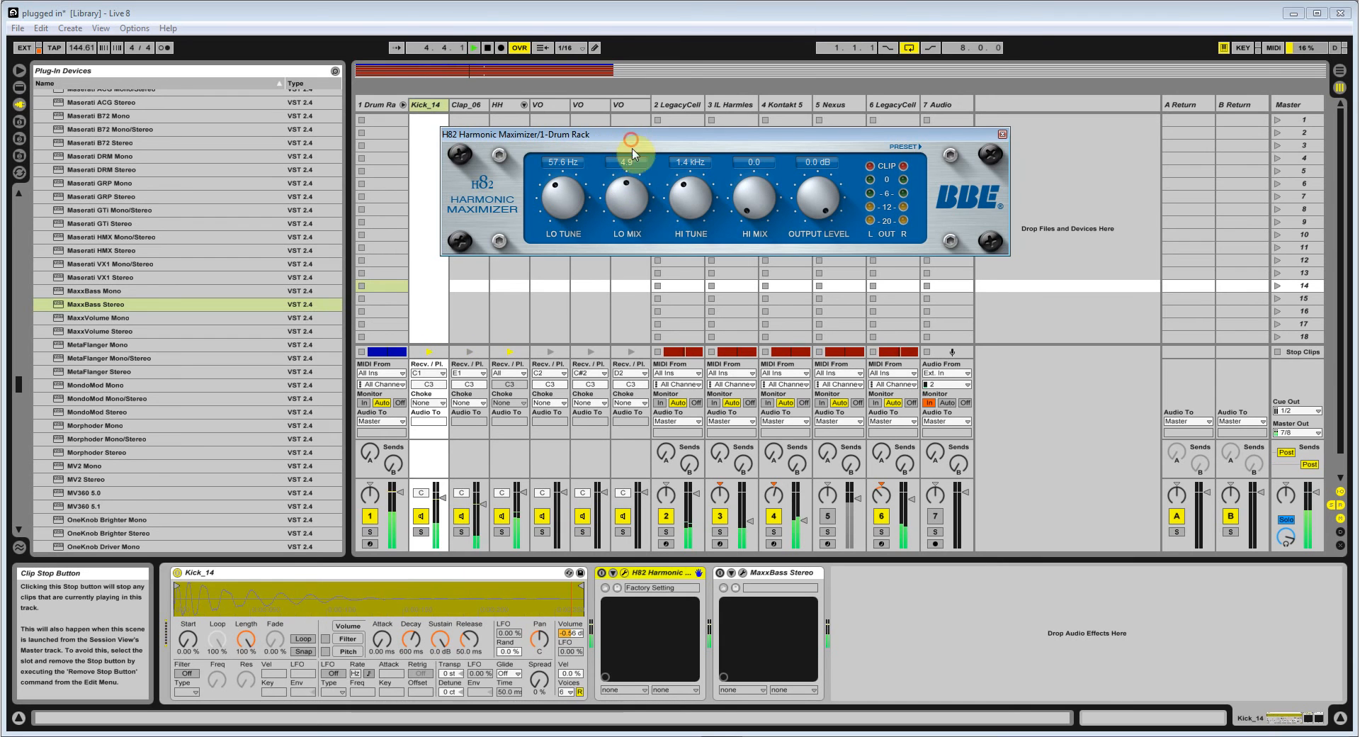
pyautogui.moveTo(626, 196)
pyautogui.mouseDown()
pyautogui.moveTo(616, 222)
pyautogui.moveTo(624, 178)
pyautogui.mouseUp()
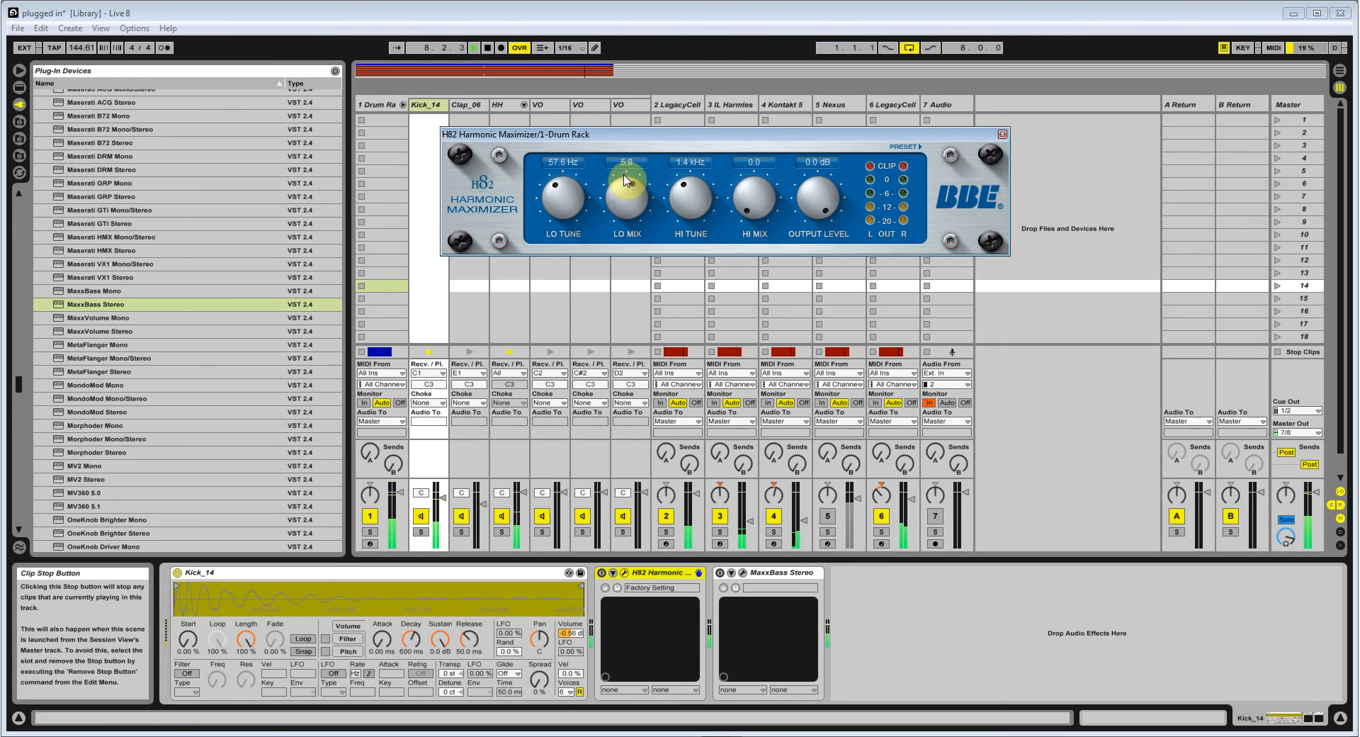
pyautogui.click(620, 195)
pyautogui.moveTo(621, 195); pyautogui.dragTo(608, 309)
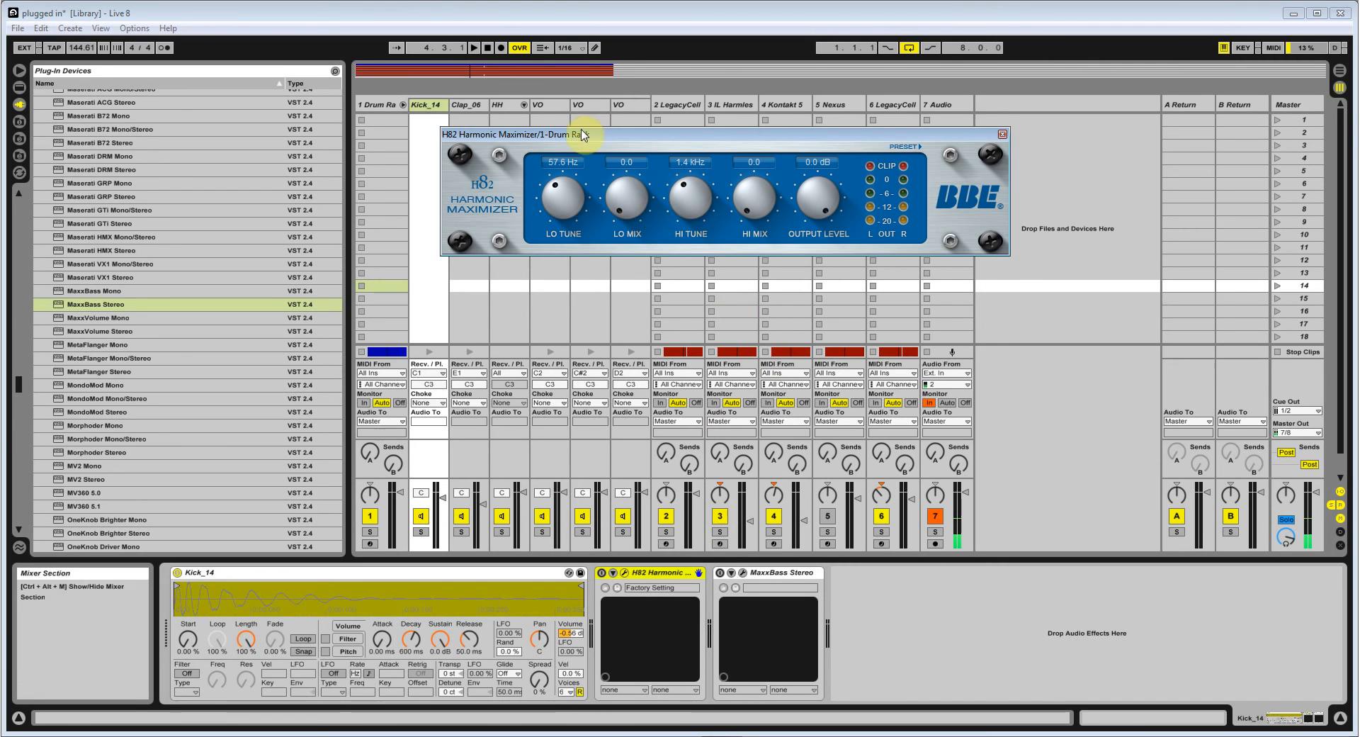
# Step: Activate the H82 Harmonic Maximizer on the kick and, during playback, sweep Lo Mix before setting it to 1.9
pyautogui.click(604, 579)
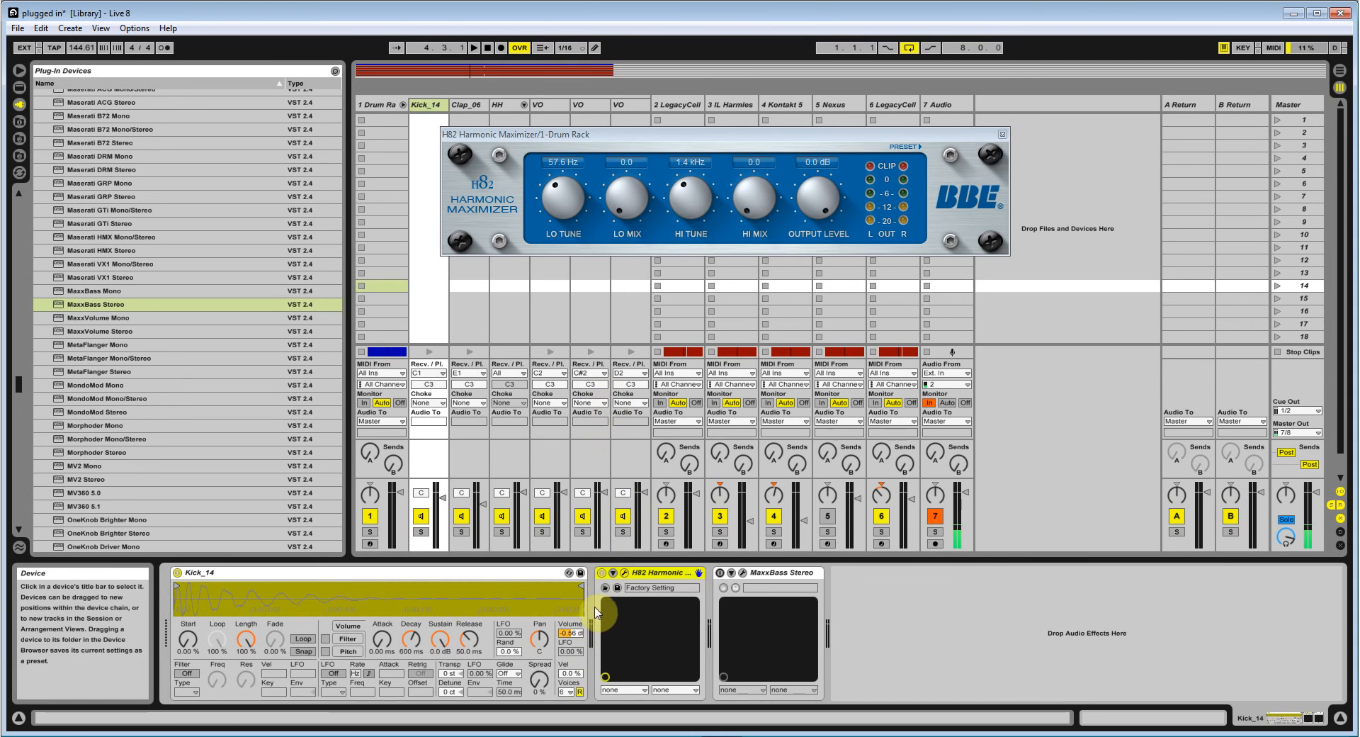
pyautogui.press('space')
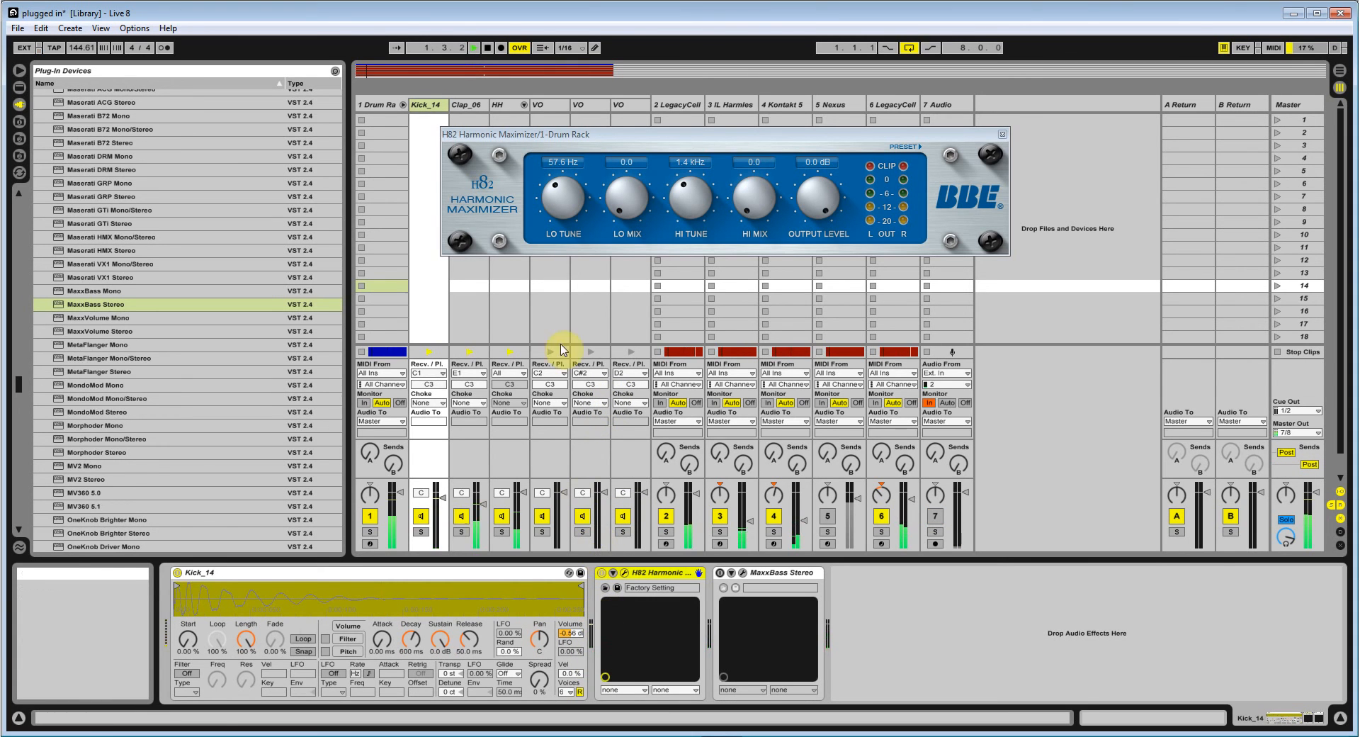
pyautogui.moveTo(626, 208); pyautogui.dragTo(627, 196)
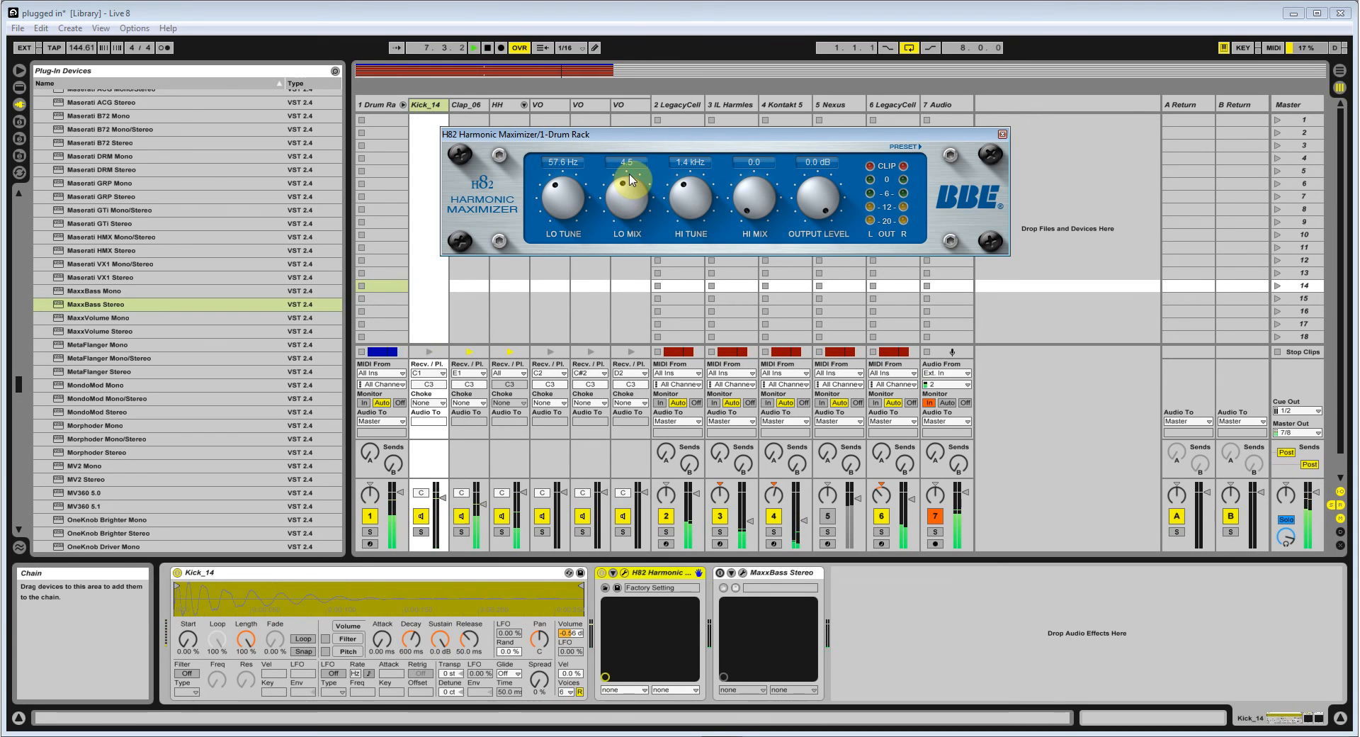
pyautogui.moveTo(631, 180); pyautogui.dragTo(616, 286)
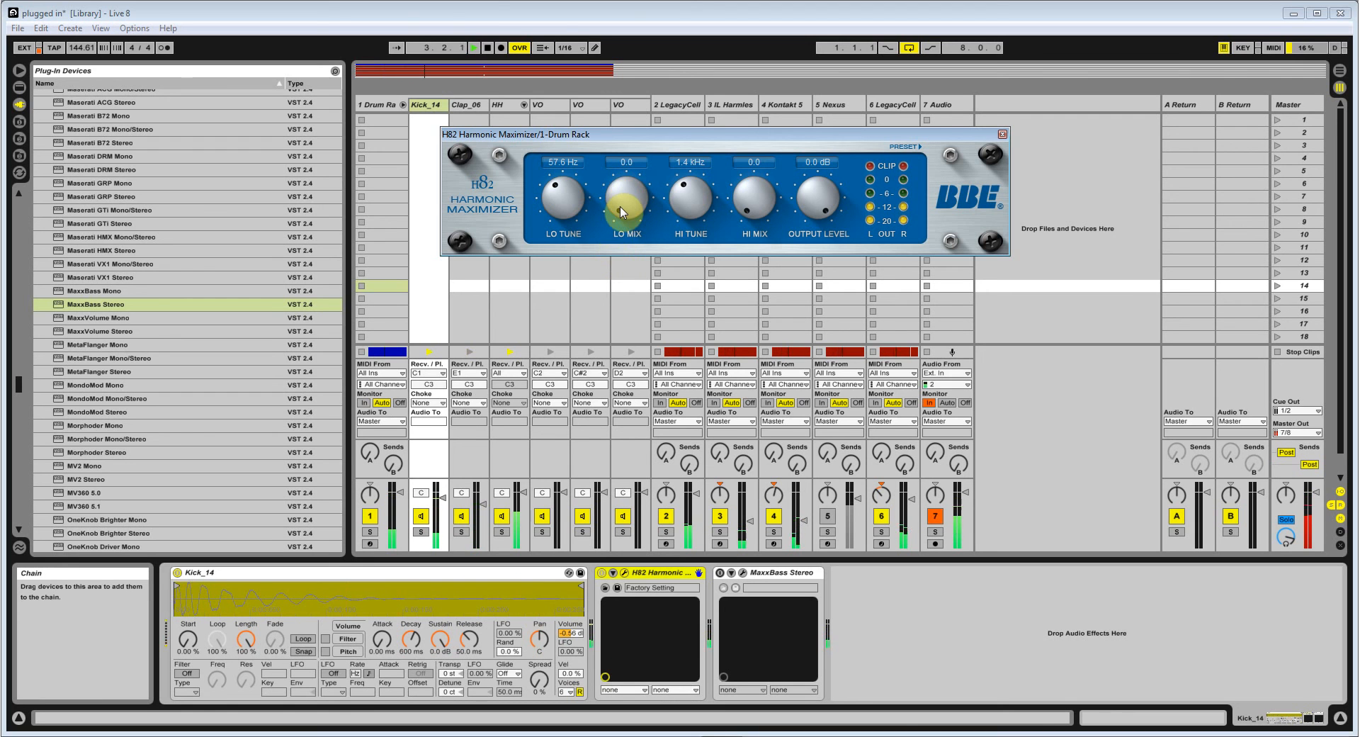
pyautogui.moveTo(622, 211)
pyautogui.mouseDown()
pyautogui.moveTo(625, 190)
pyautogui.moveTo(622, 201)
pyautogui.mouseUp()
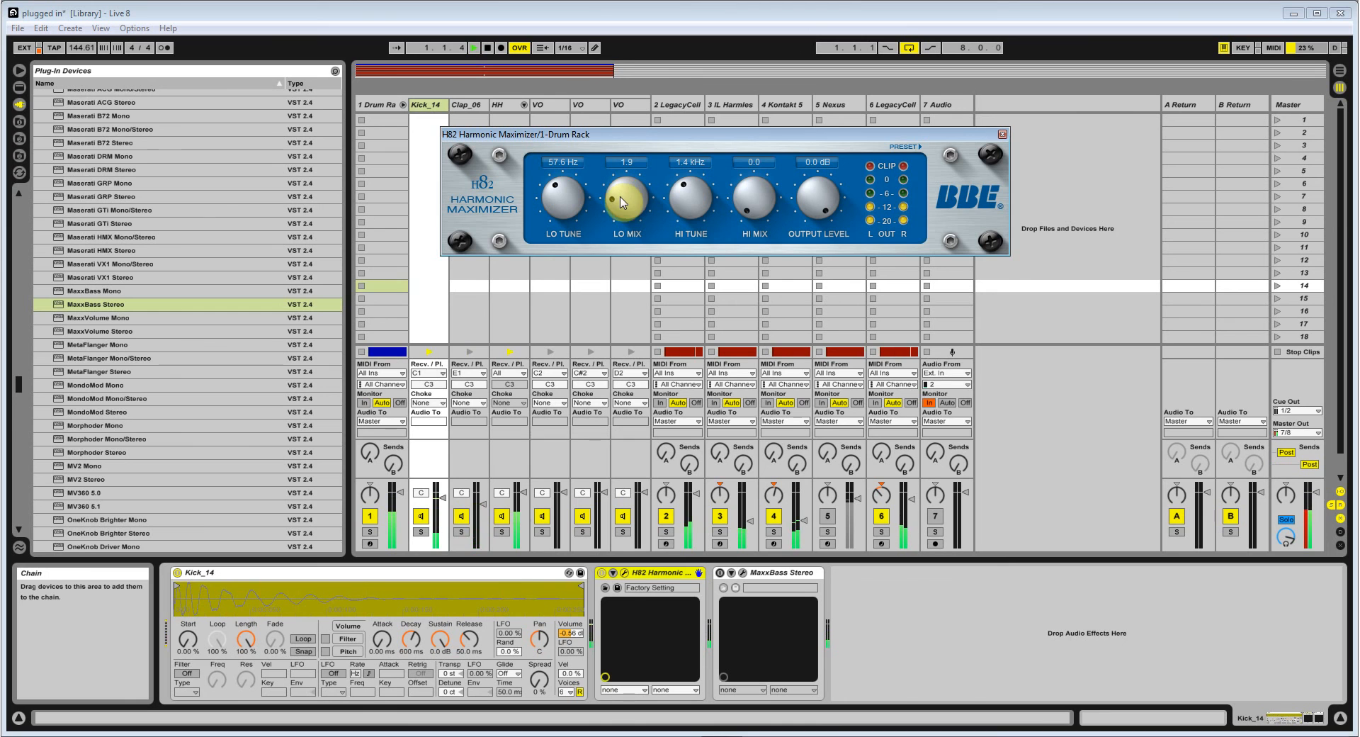
# Step: Solo the kick chain and the 7 Audio track, and compare the kick with the H82 bypassed and enabled
pyautogui.click(420, 532)
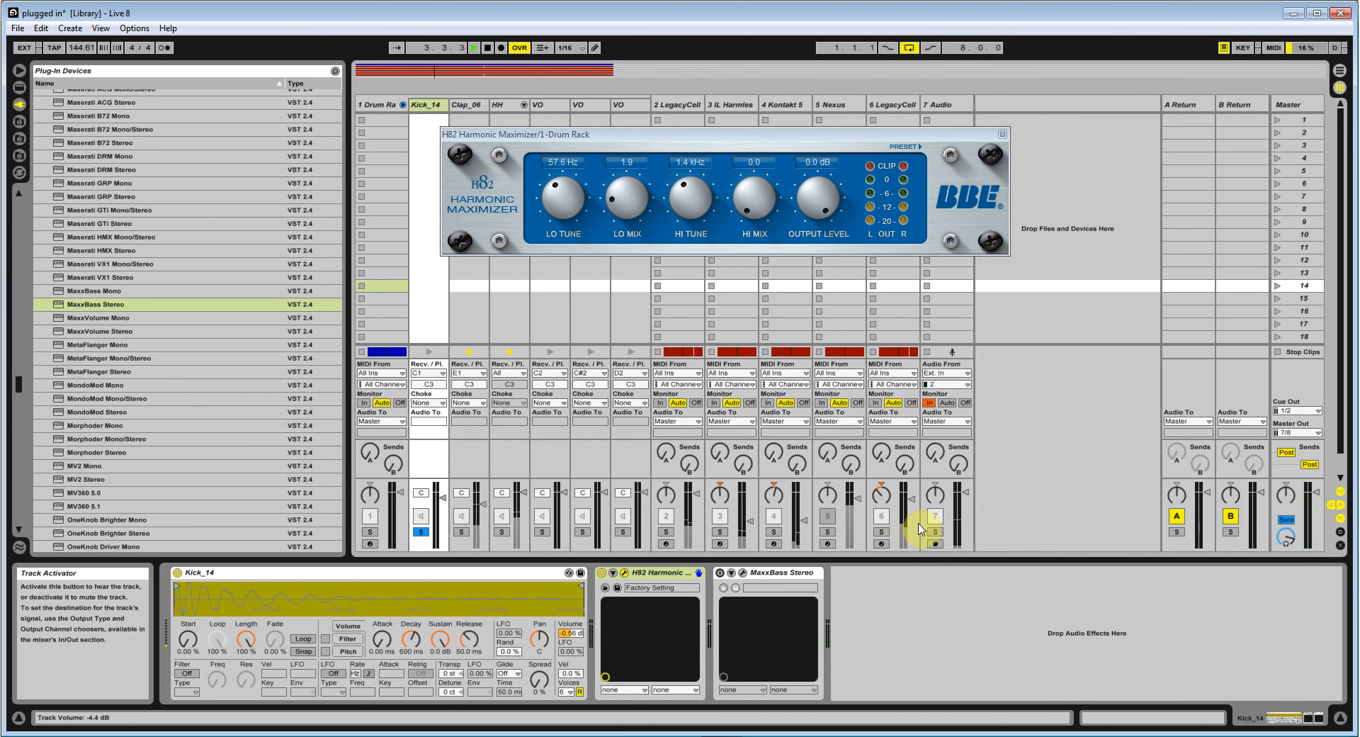
pyautogui.click(935, 531)
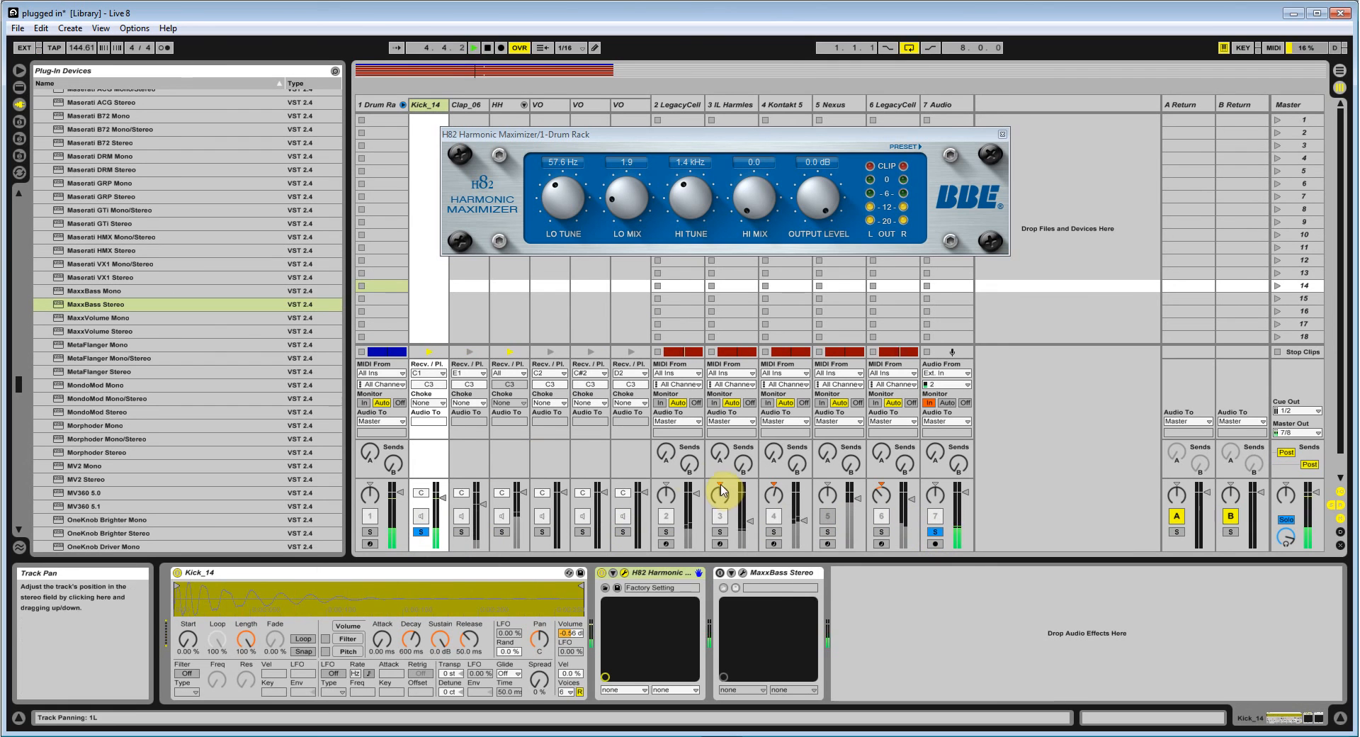
pyautogui.click(601, 573)
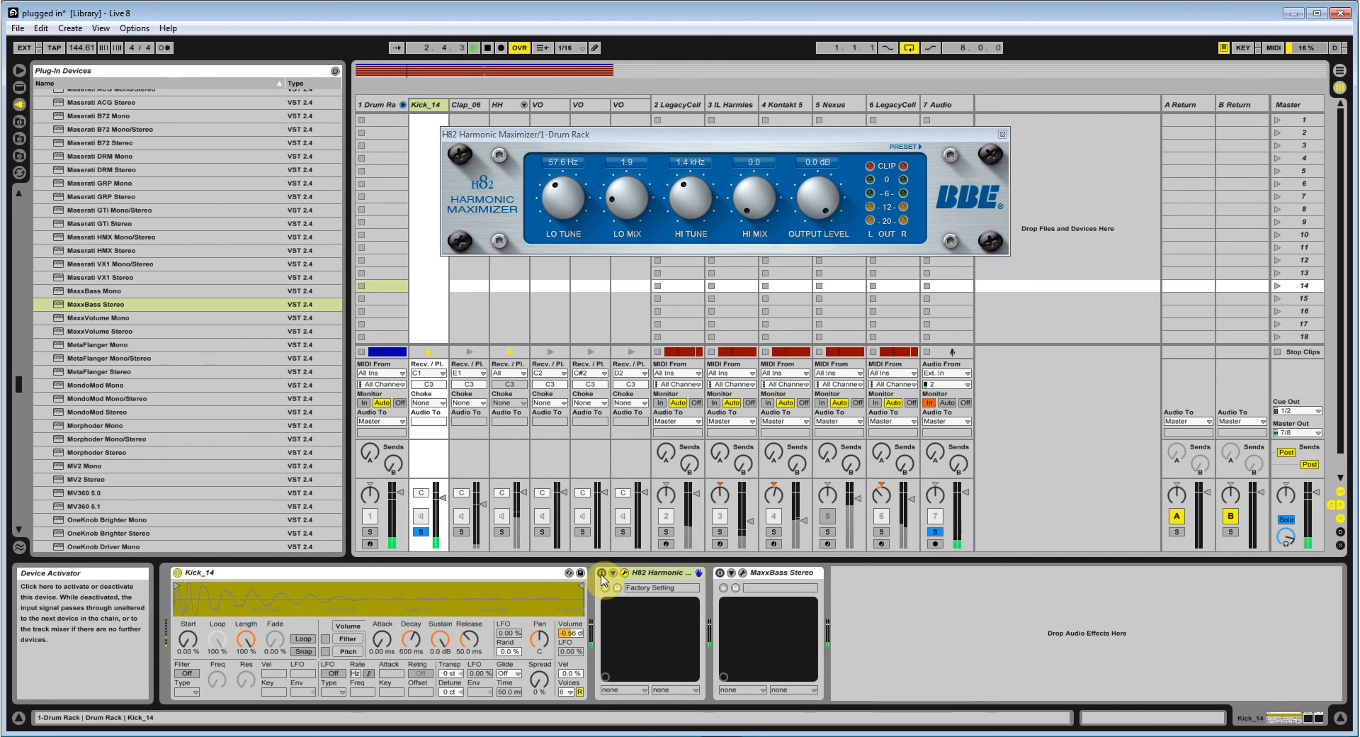
pyautogui.click(602, 574)
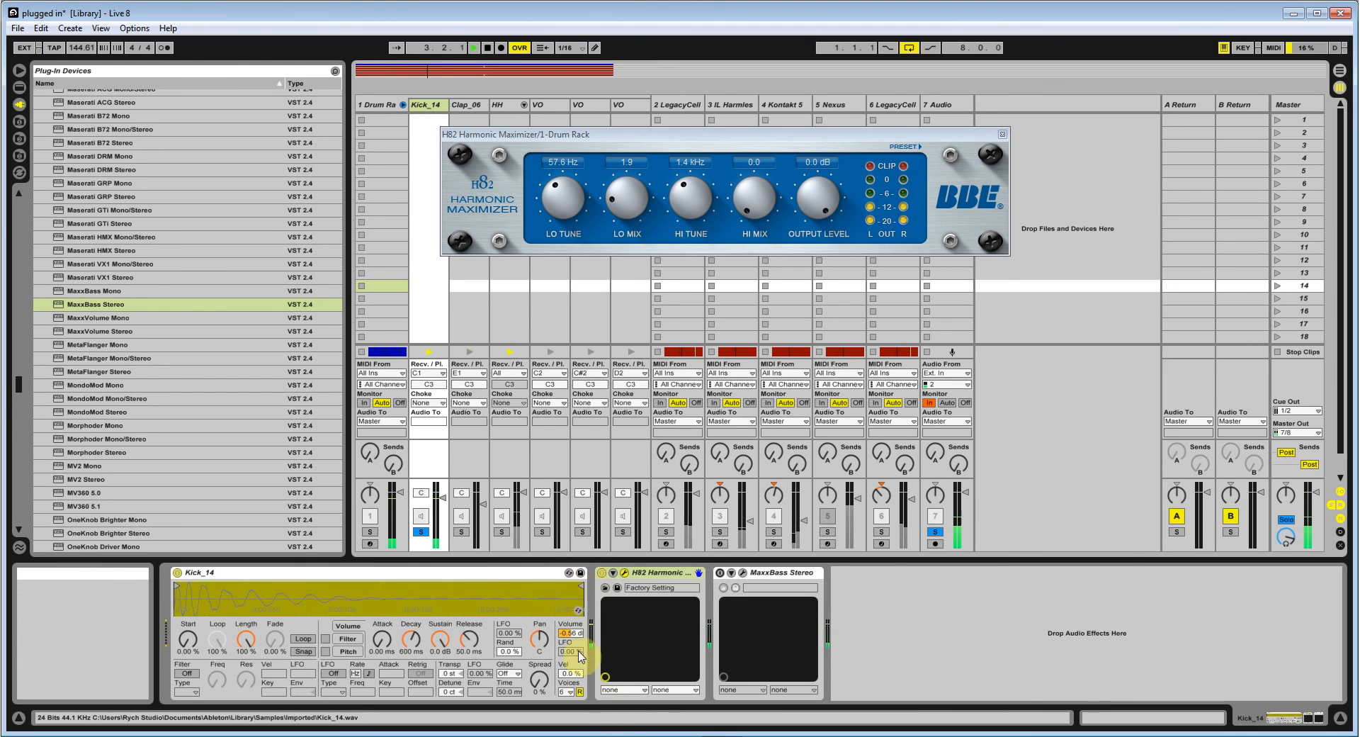
# Step: Clear the solos and compare the full mix with the H82 bypassed and enabled
pyautogui.click(419, 532)
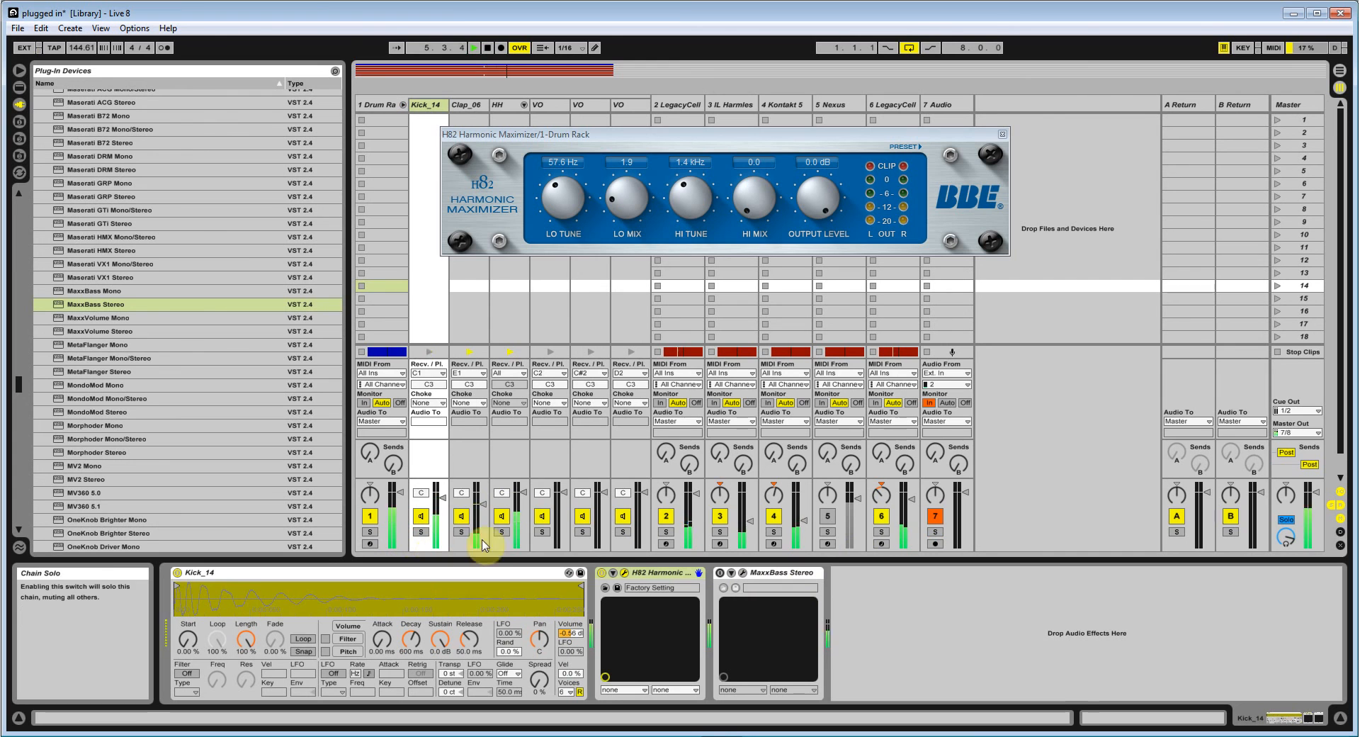
pyautogui.click(603, 574)
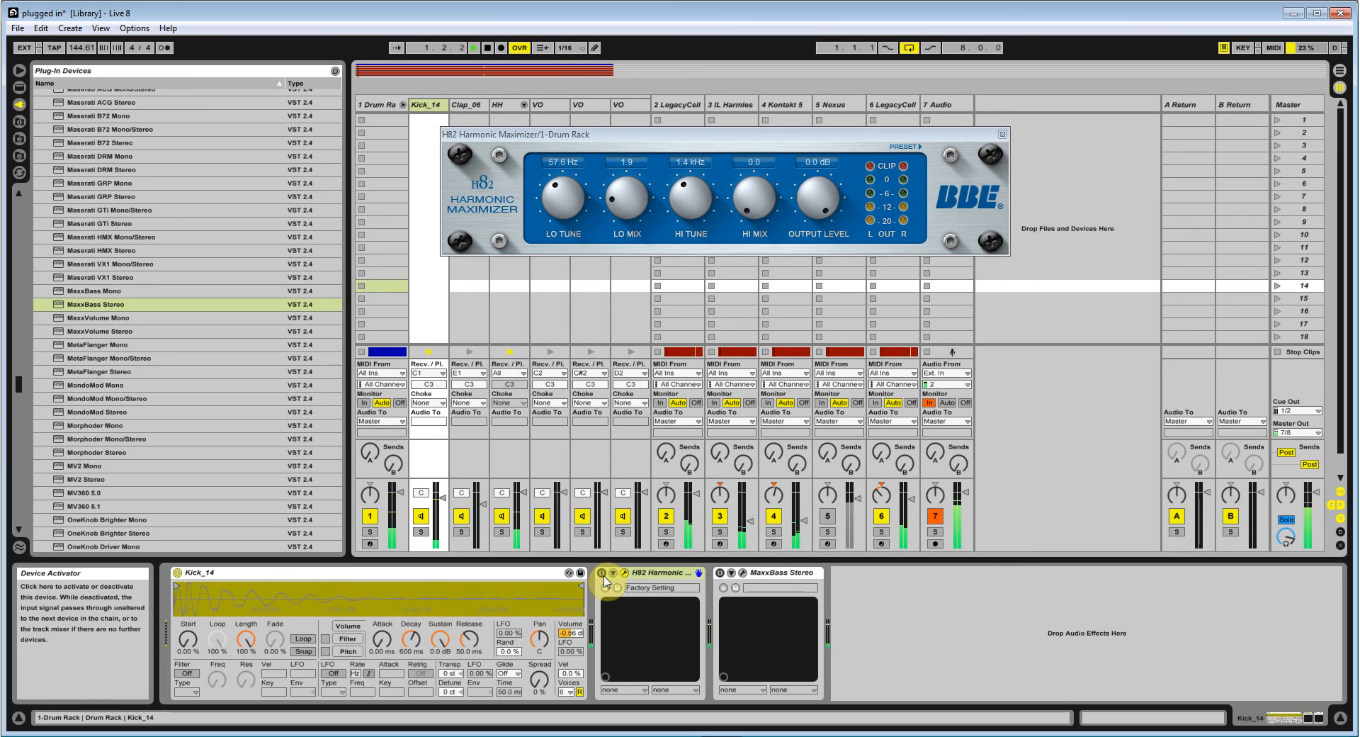
pyautogui.click(602, 574)
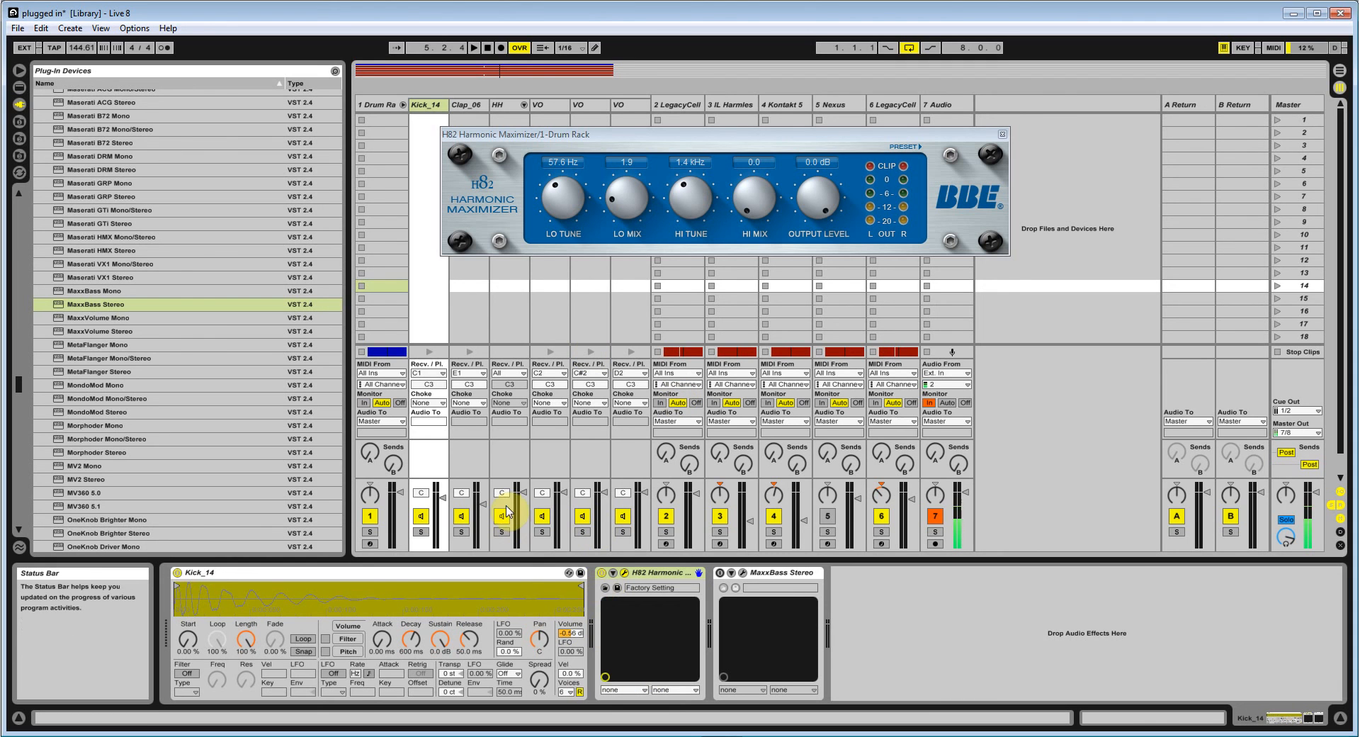
# Step: Bypass the kick's H82 Harmonic Maximizer and close its window, and activate MaxxBass Stereo in its place with its editor open
pyautogui.click(602, 572)
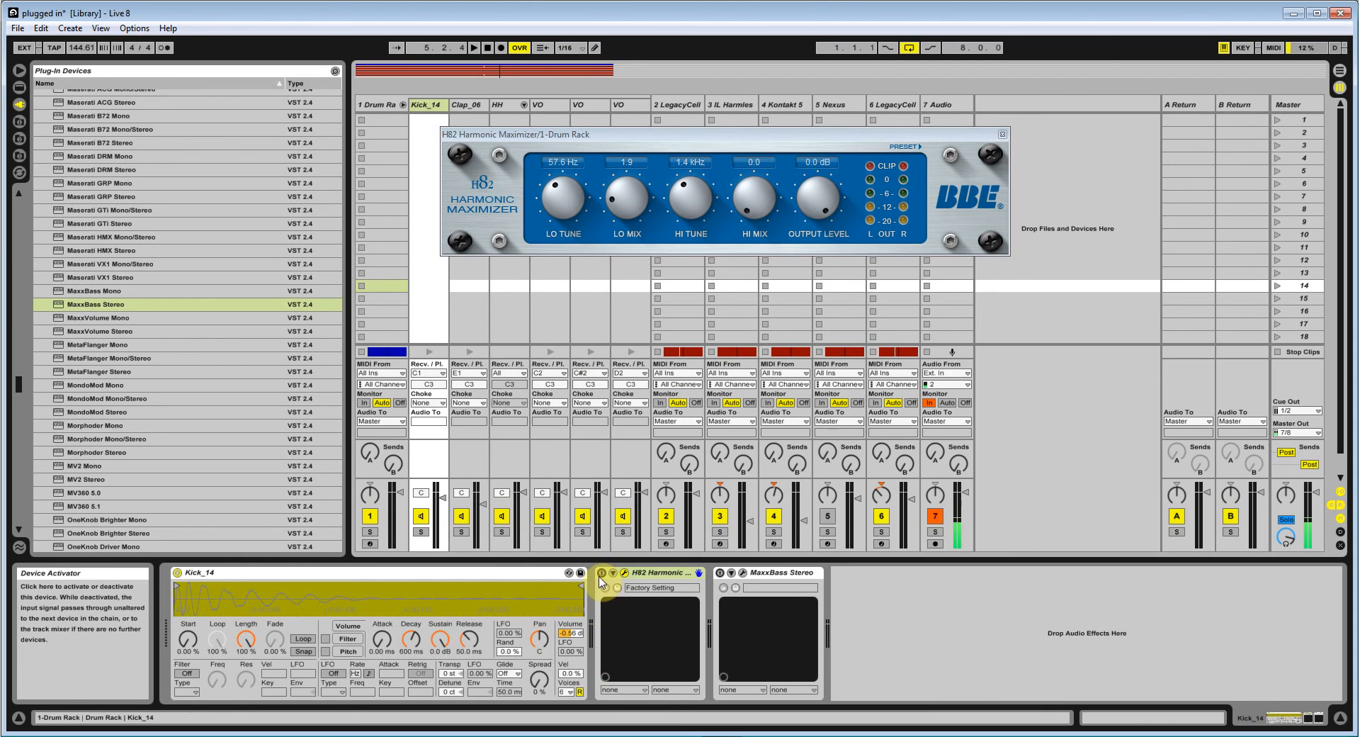
pyautogui.click(1002, 134)
pyautogui.click(719, 572)
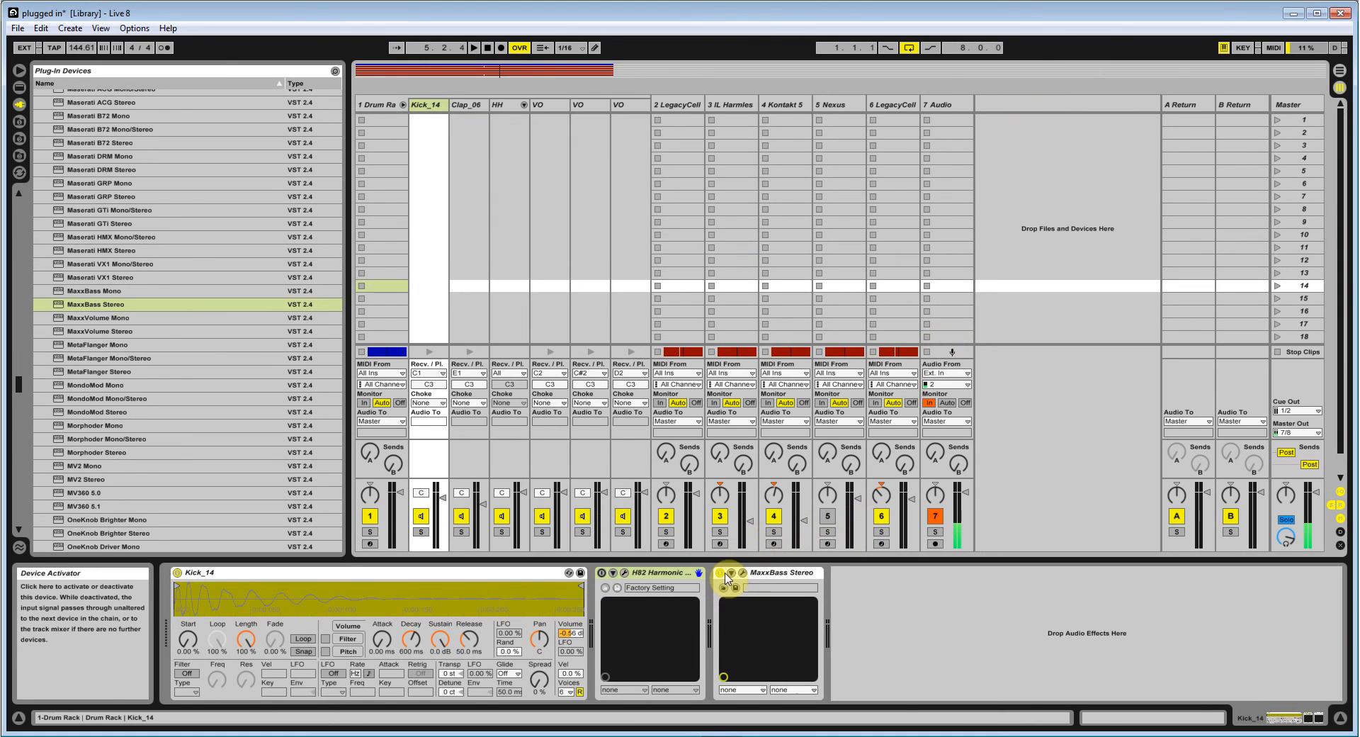
pyautogui.click(761, 577)
pyautogui.click(743, 572)
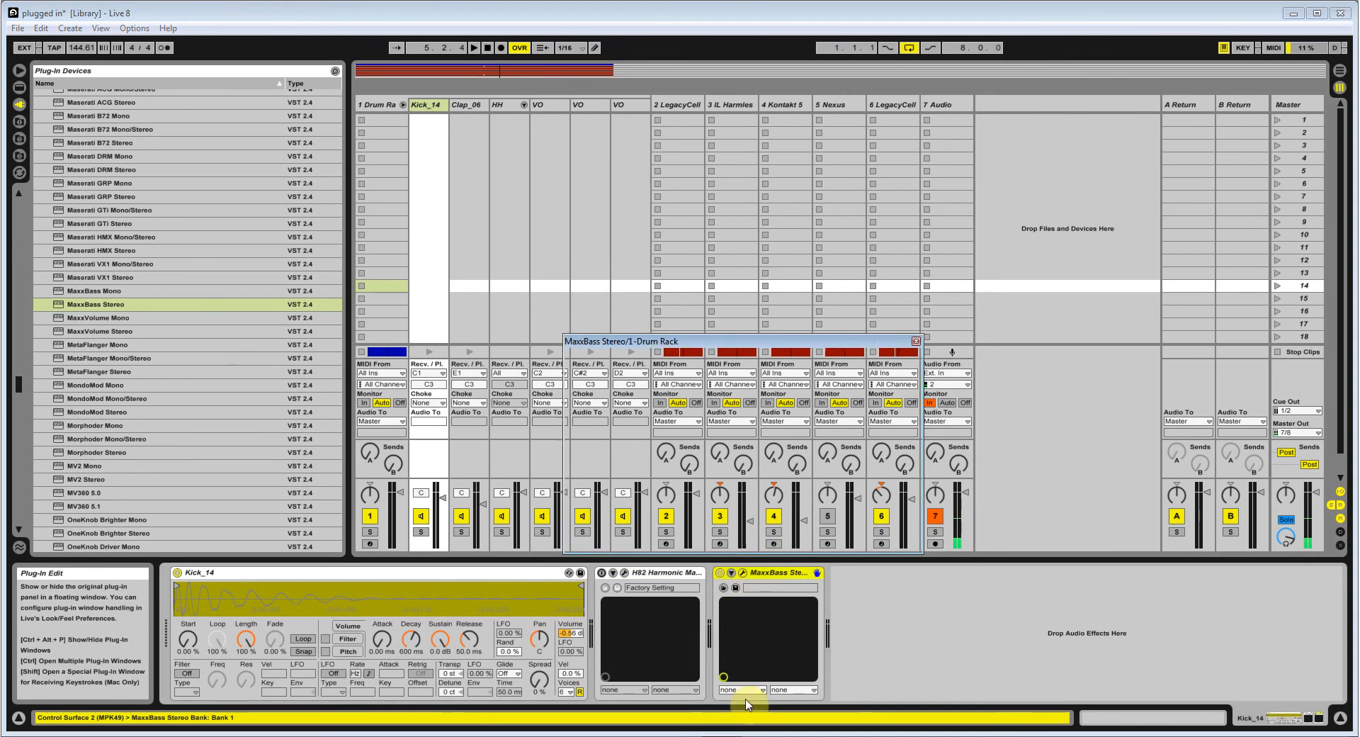
pyautogui.moveTo(774, 344); pyautogui.dragTo(881, 208)
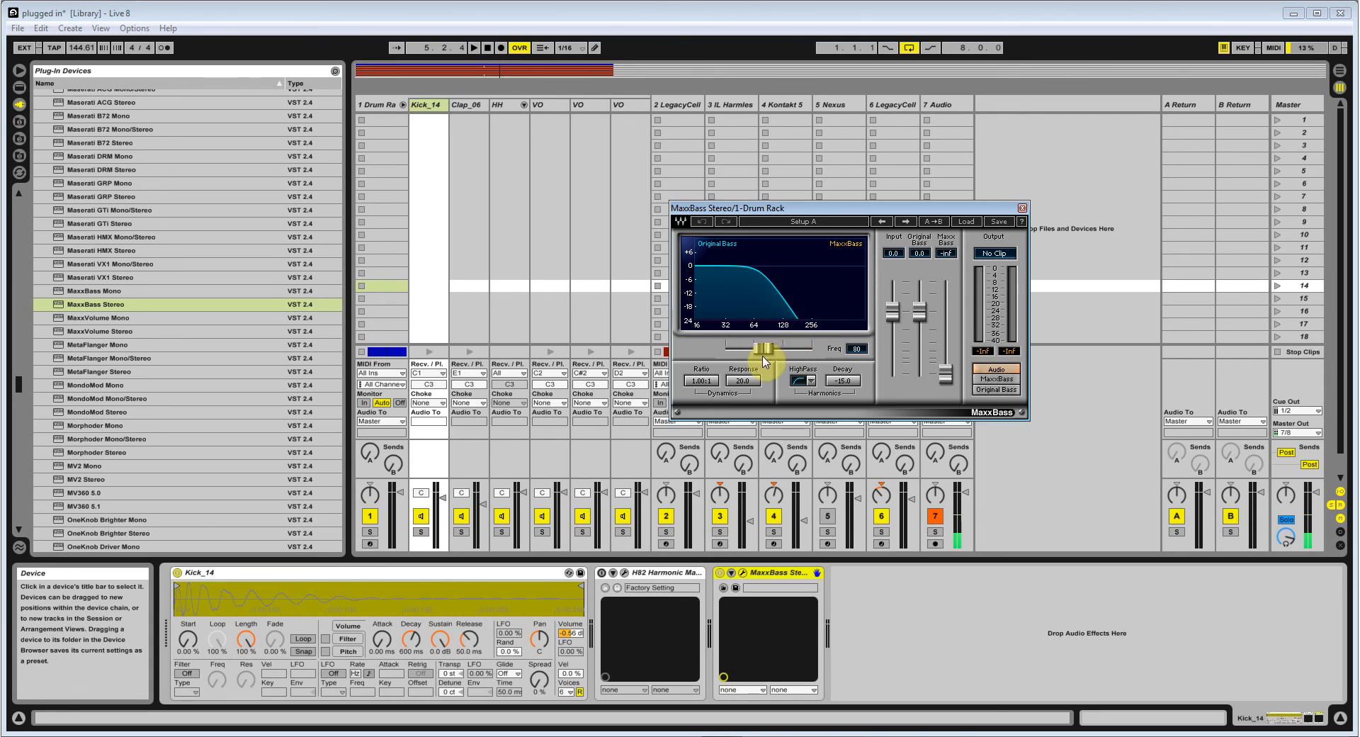
# Step: Sweep the MaxxBass frequency up to 216 and back down, settling on 57, and set the dynamics Ratio to 2.07:1
pyautogui.moveTo(764, 347); pyautogui.dragTo(805, 352)
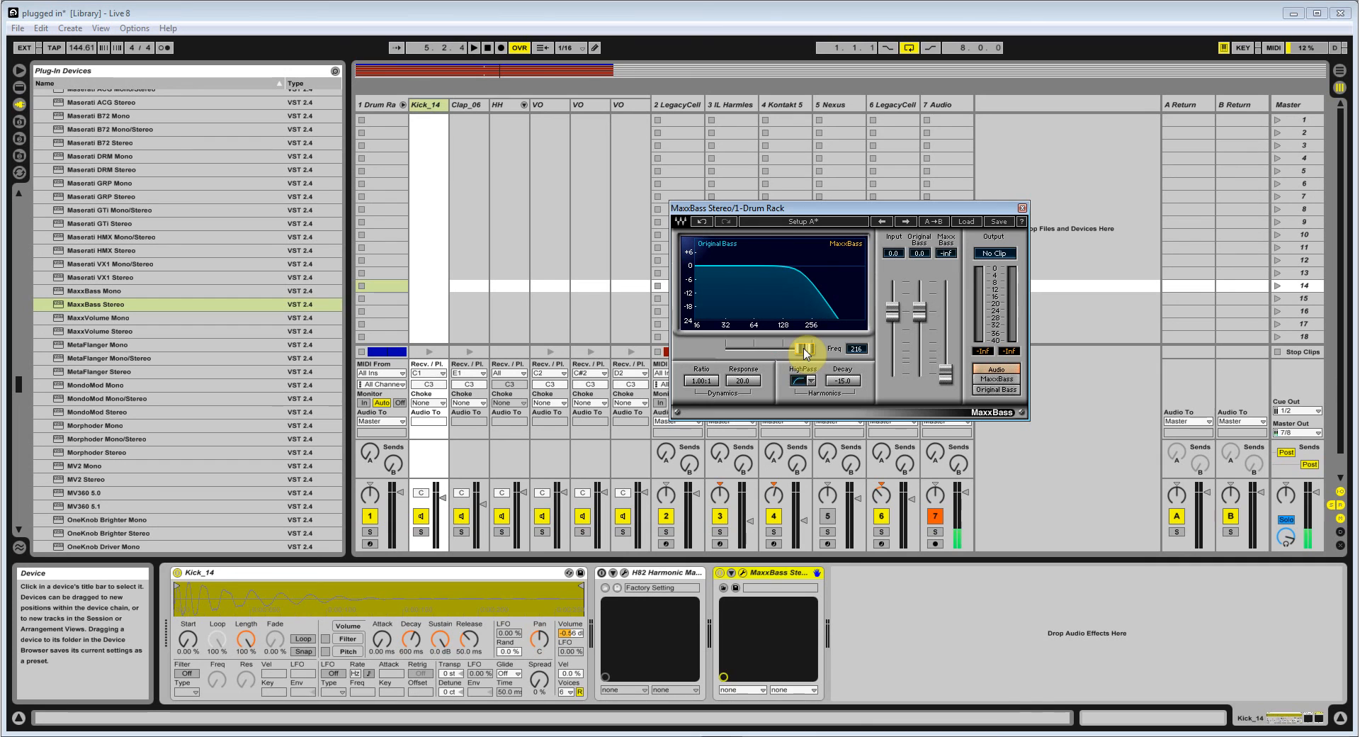
pyautogui.moveTo(806, 352); pyautogui.dragTo(763, 348)
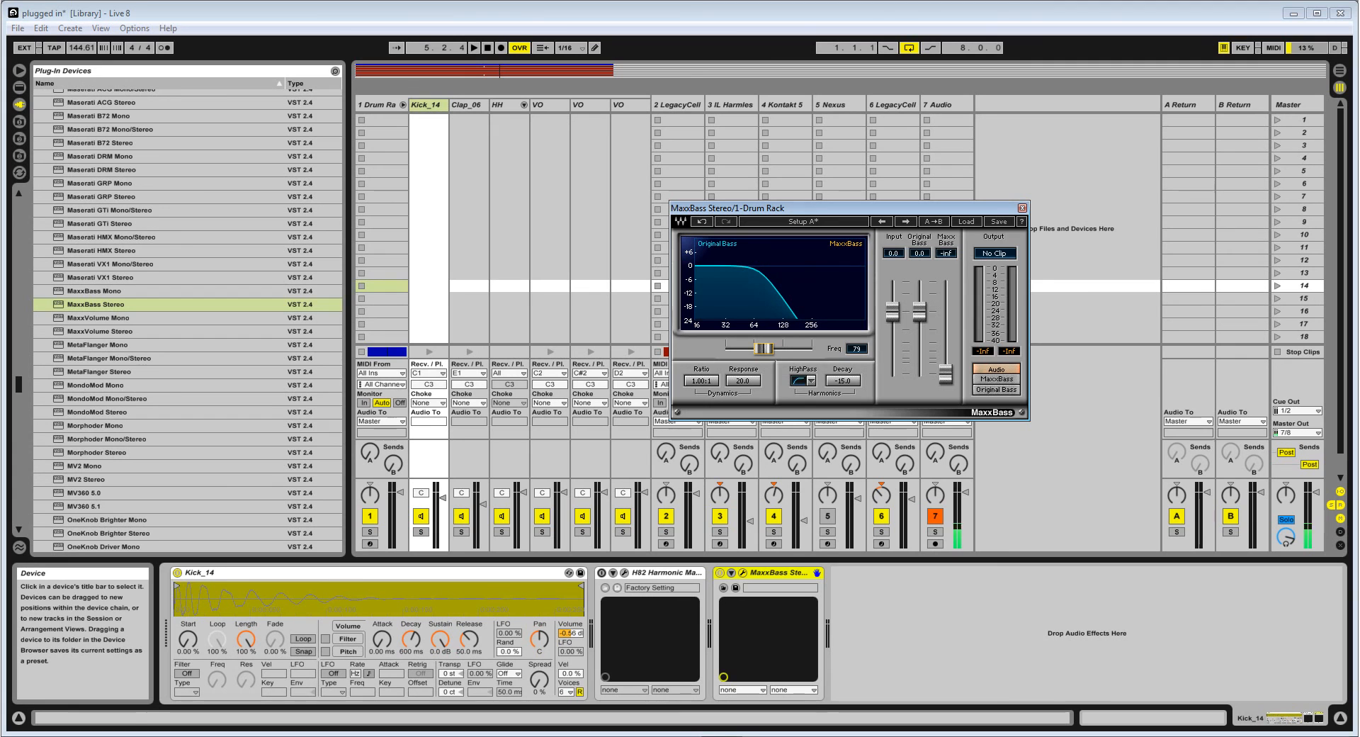
pyautogui.moveTo(763, 348); pyautogui.dragTo(749, 350)
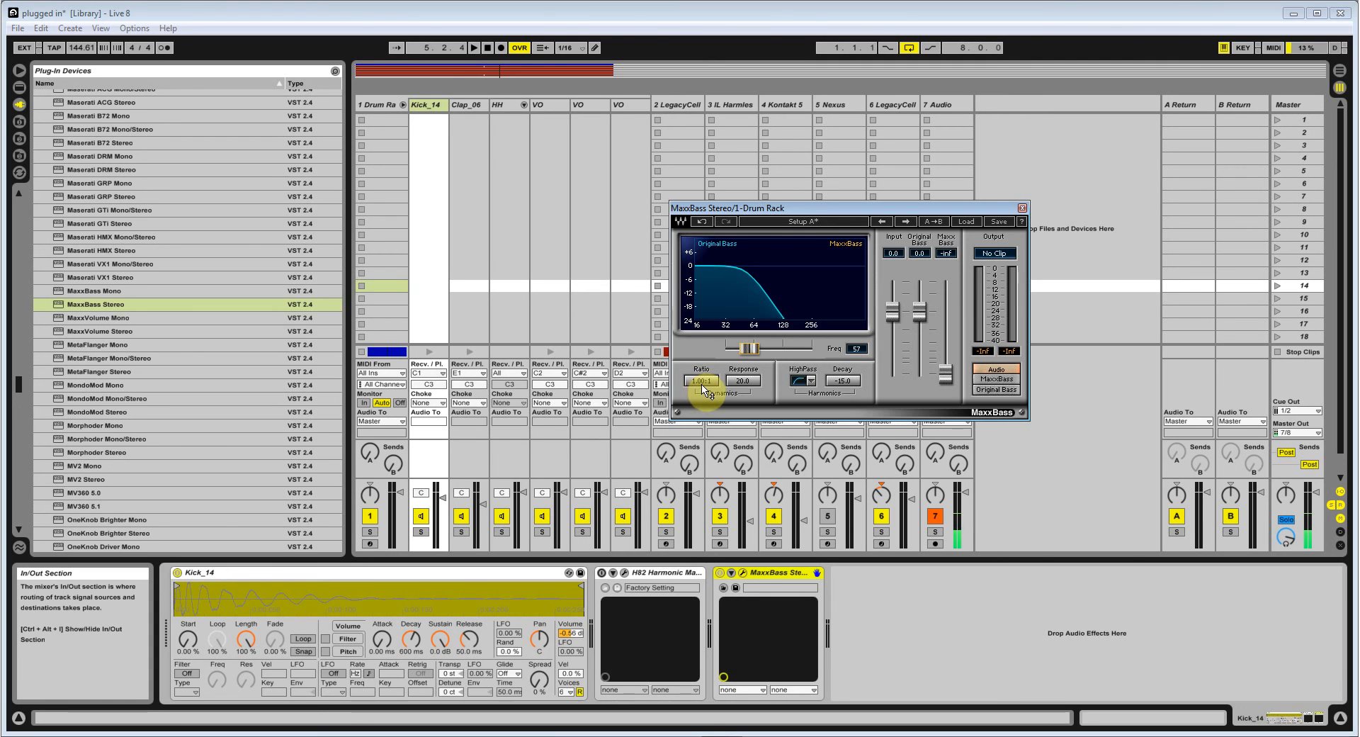
pyautogui.moveTo(702, 382); pyautogui.dragTo(703, 380)
pyautogui.click(742, 380)
pyautogui.moveTo(742, 381); pyautogui.dragTo(741, 384)
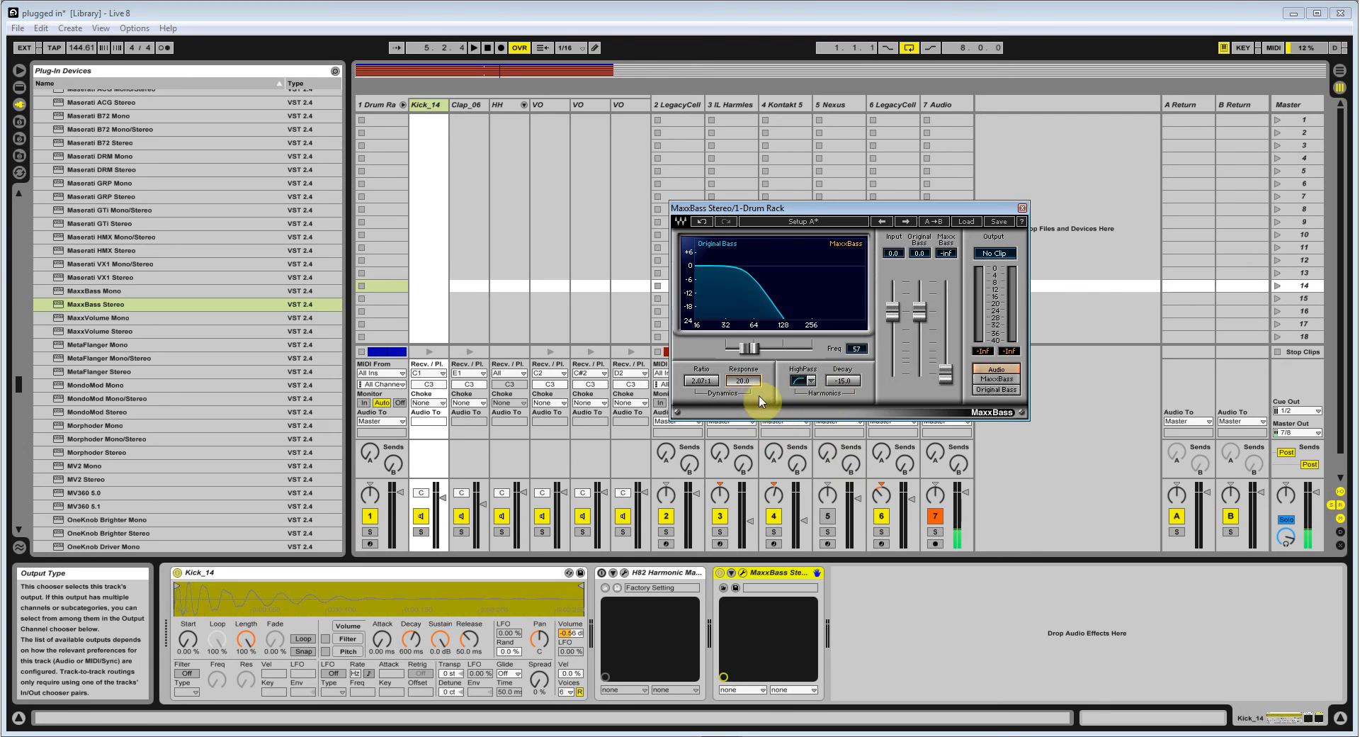
# Step: Set the MaxxBass harmonics high-pass slope to 12dB/Octave
pyautogui.click(812, 383)
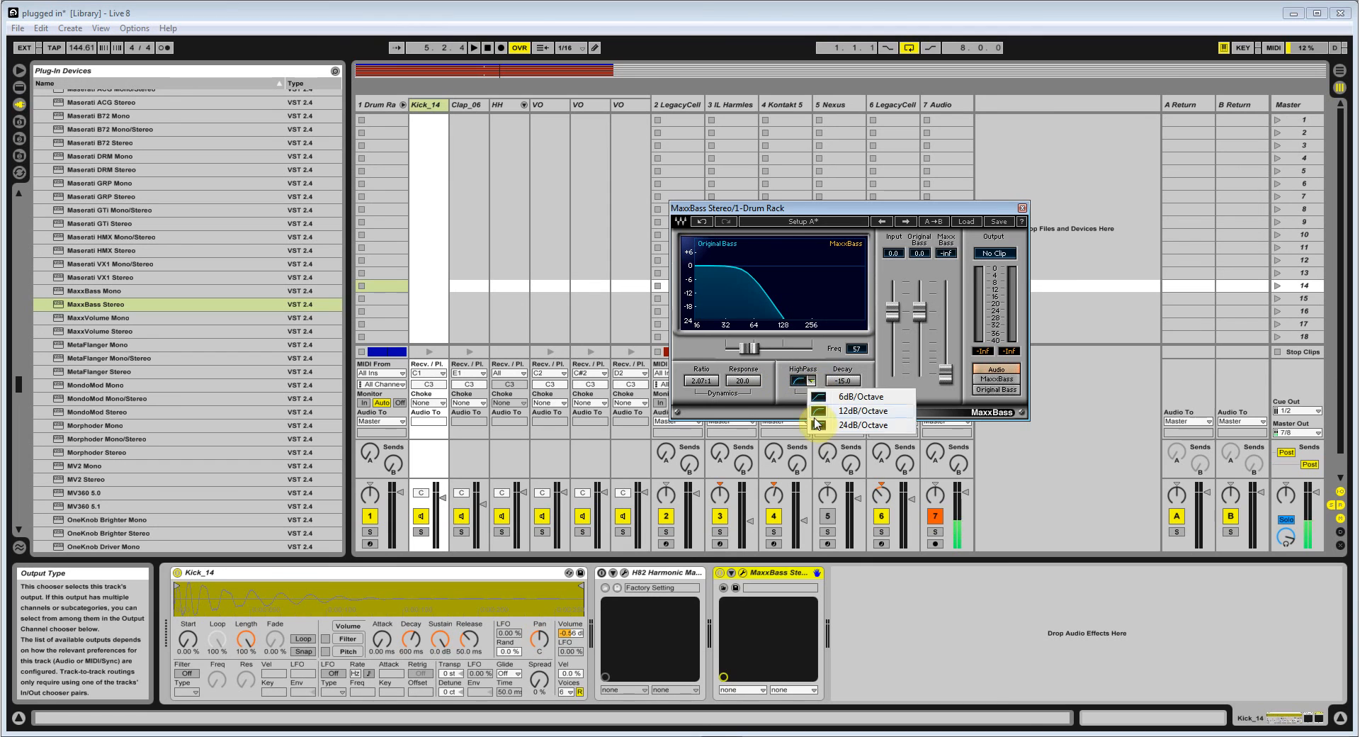
pyautogui.click(823, 367)
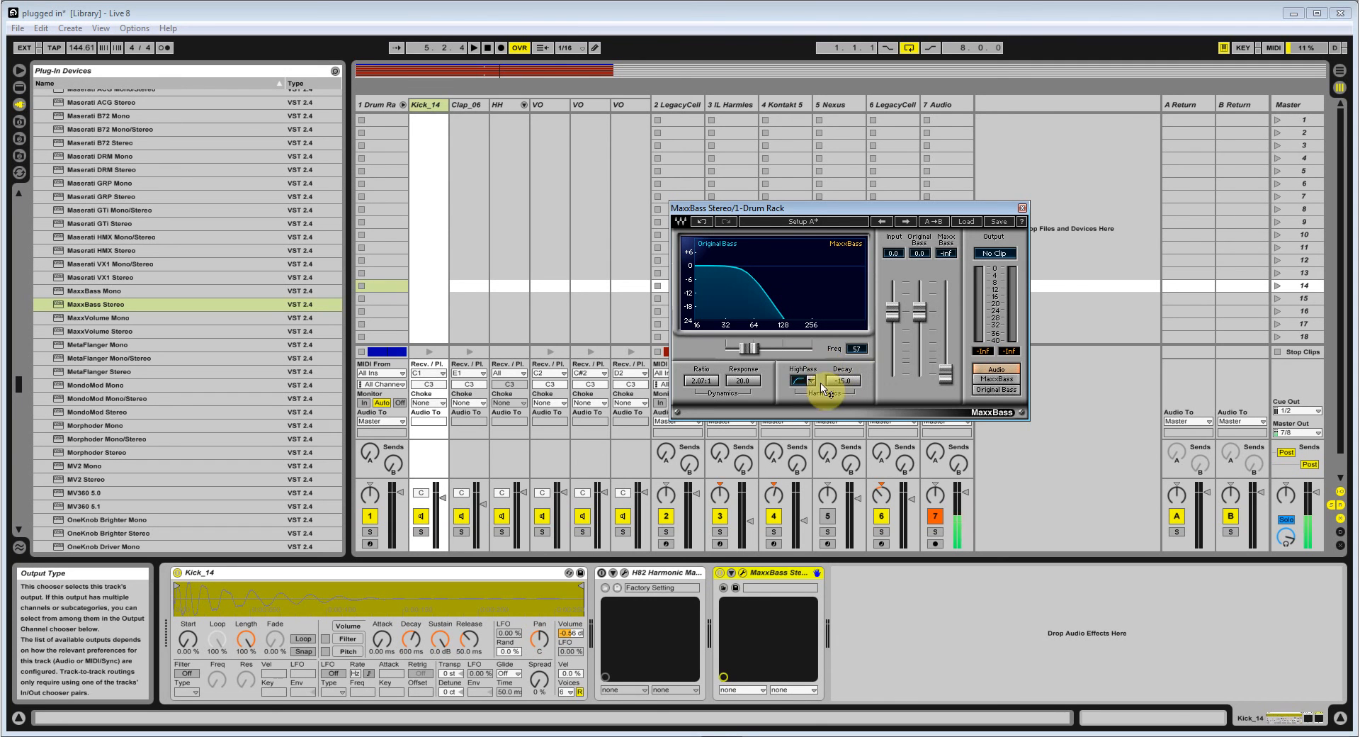
pyautogui.click(810, 380)
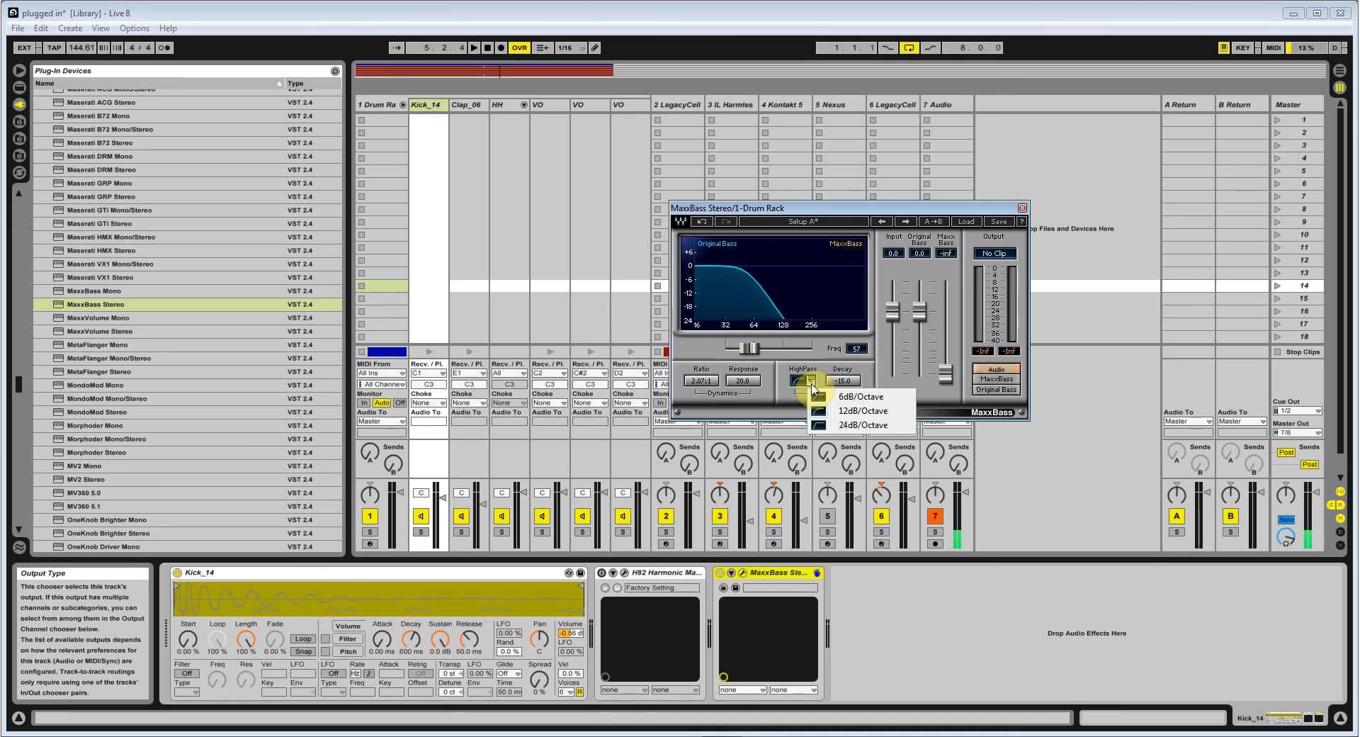
pyautogui.click(851, 414)
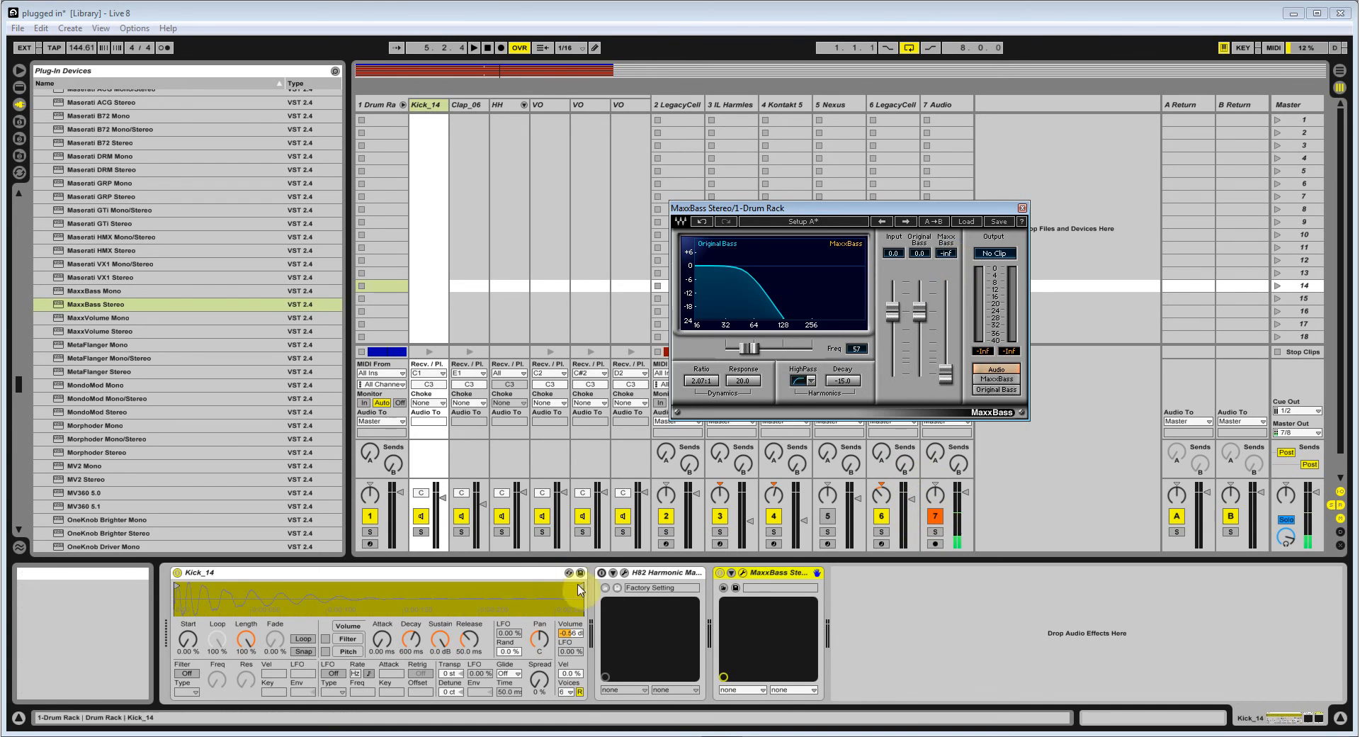
# Step: Play the mix with MaxxBass bypassed and enable it during playback to hear the difference
pyautogui.click(720, 575)
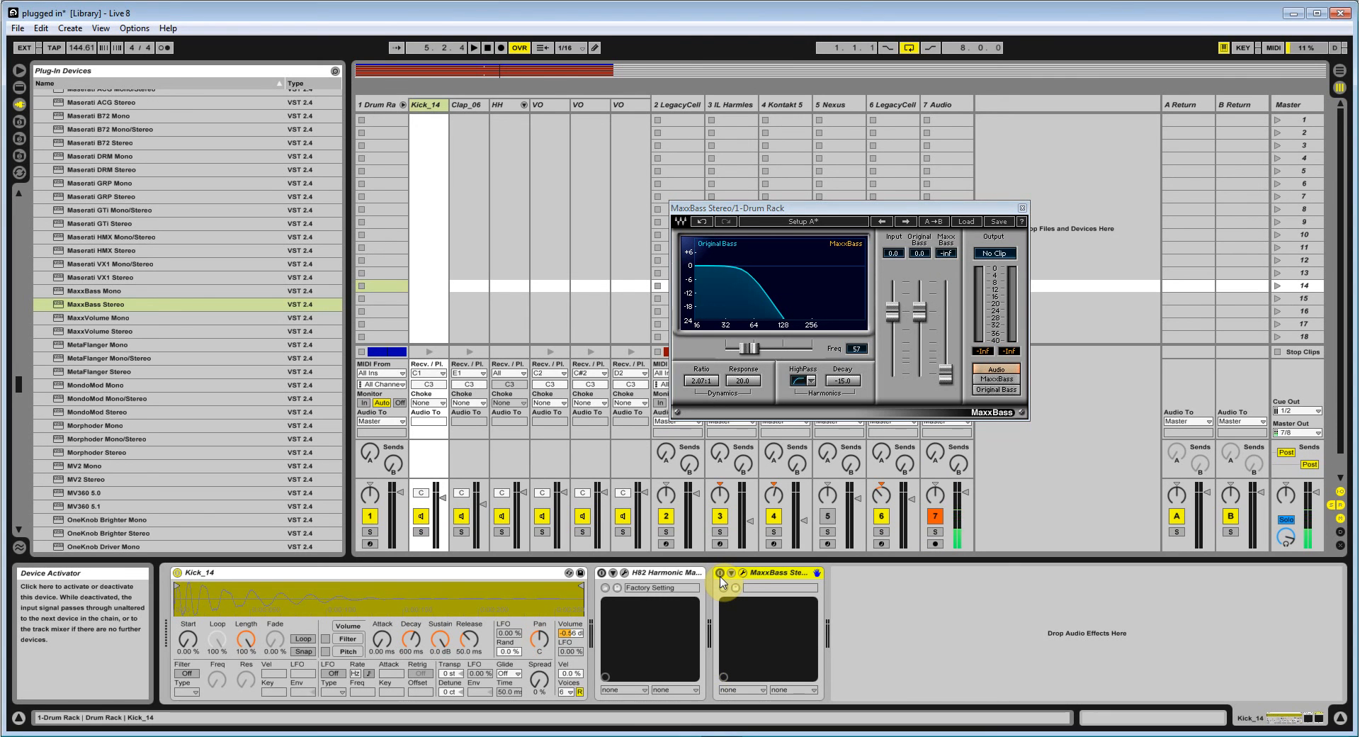
pyautogui.press('space')
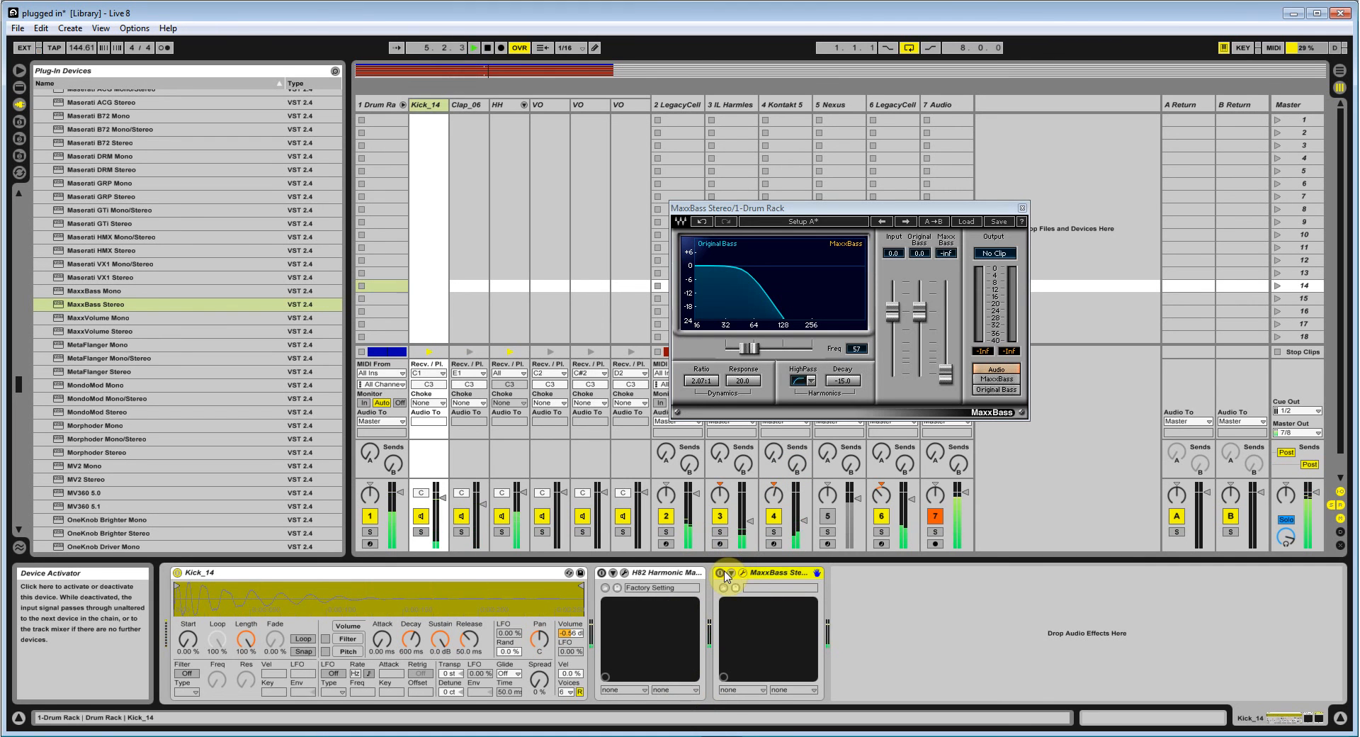
pyautogui.click(720, 575)
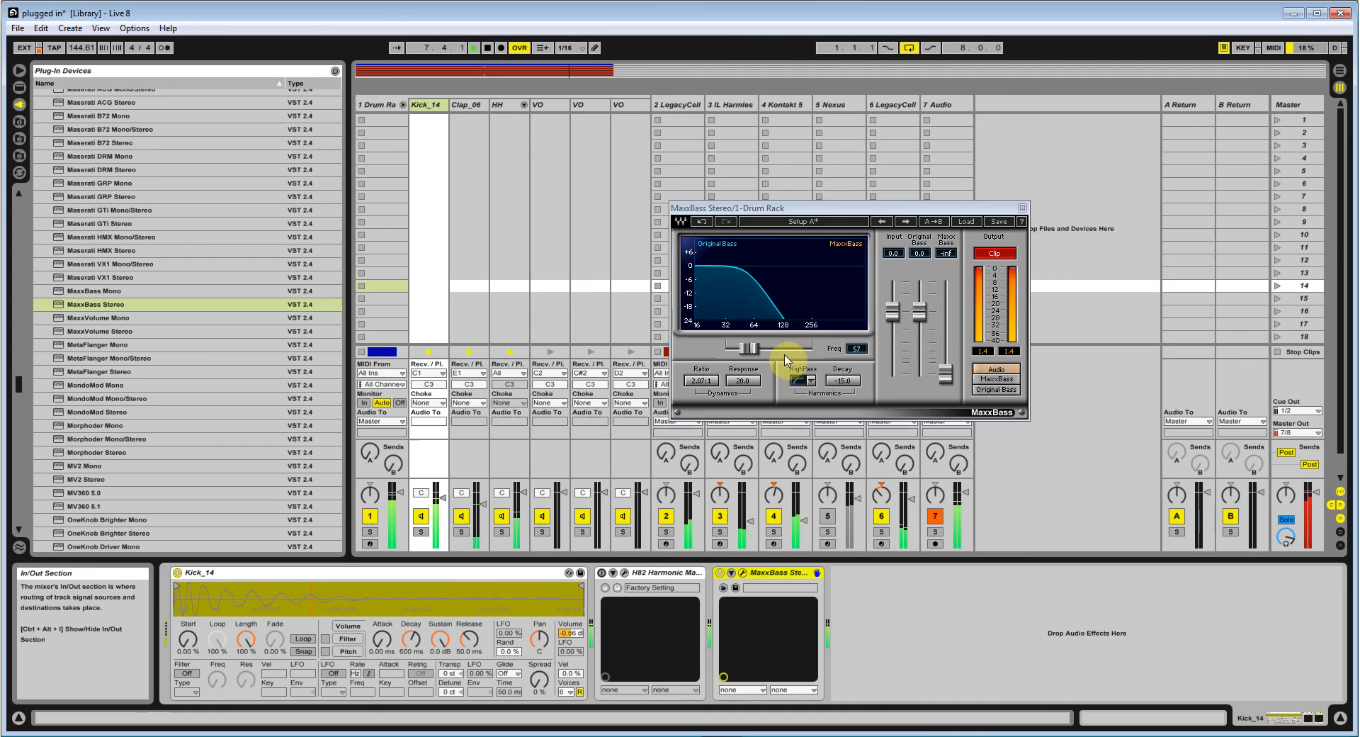
# Step: Shape the added bass harmonics with a MaxxBass level of -4.6, Response of 25.5 and Decay of -9.0
pyautogui.moveTo(946, 374); pyautogui.dragTo(946, 325)
pyautogui.moveTo(743, 380)
pyautogui.mouseDown()
pyautogui.moveTo(742, 400)
pyautogui.moveTo(742, 386)
pyautogui.mouseUp()
pyautogui.click(831, 387)
pyautogui.moveTo(833, 389)
pyautogui.mouseDown()
pyautogui.moveTo(832, 402)
pyautogui.moveTo(833, 382)
pyautogui.mouseUp()
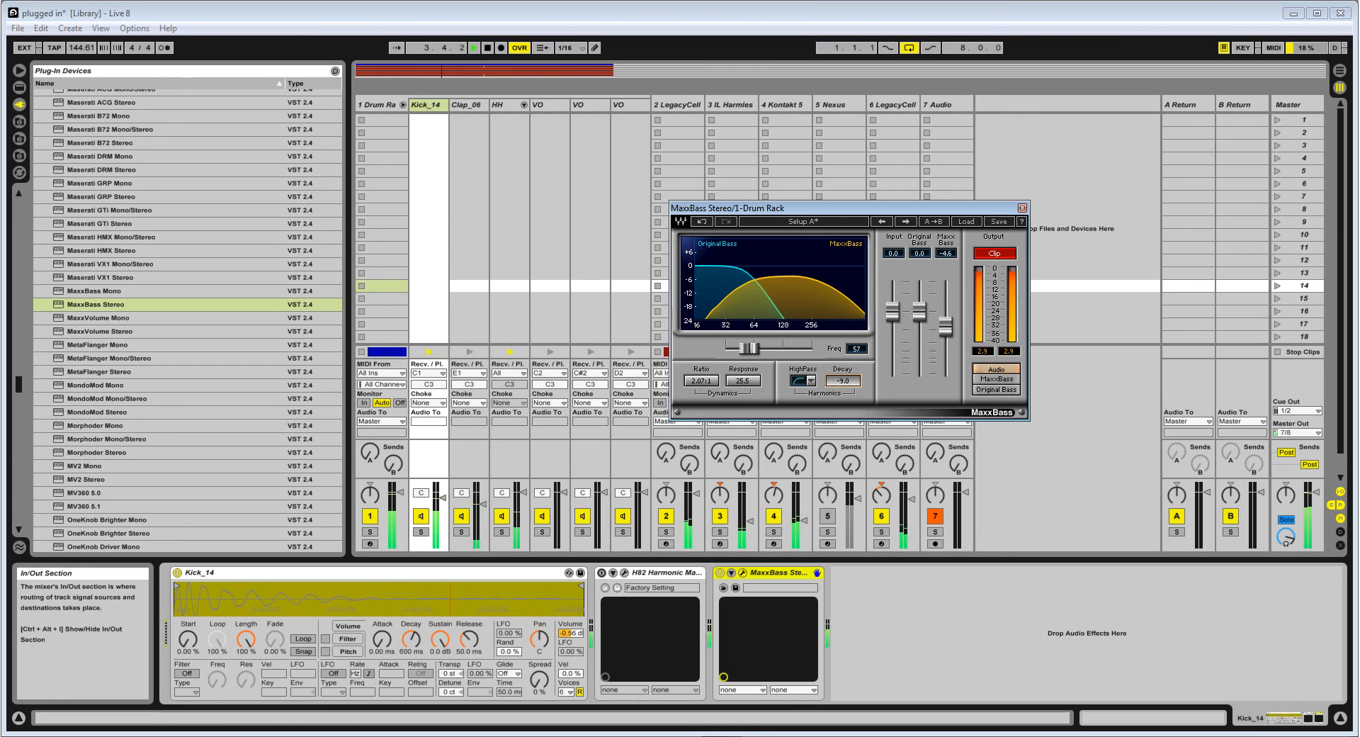
pyautogui.moveTo(832, 381)
pyautogui.mouseDown()
pyautogui.moveTo(832, 402)
pyautogui.moveTo(841, 383)
pyautogui.mouseUp()
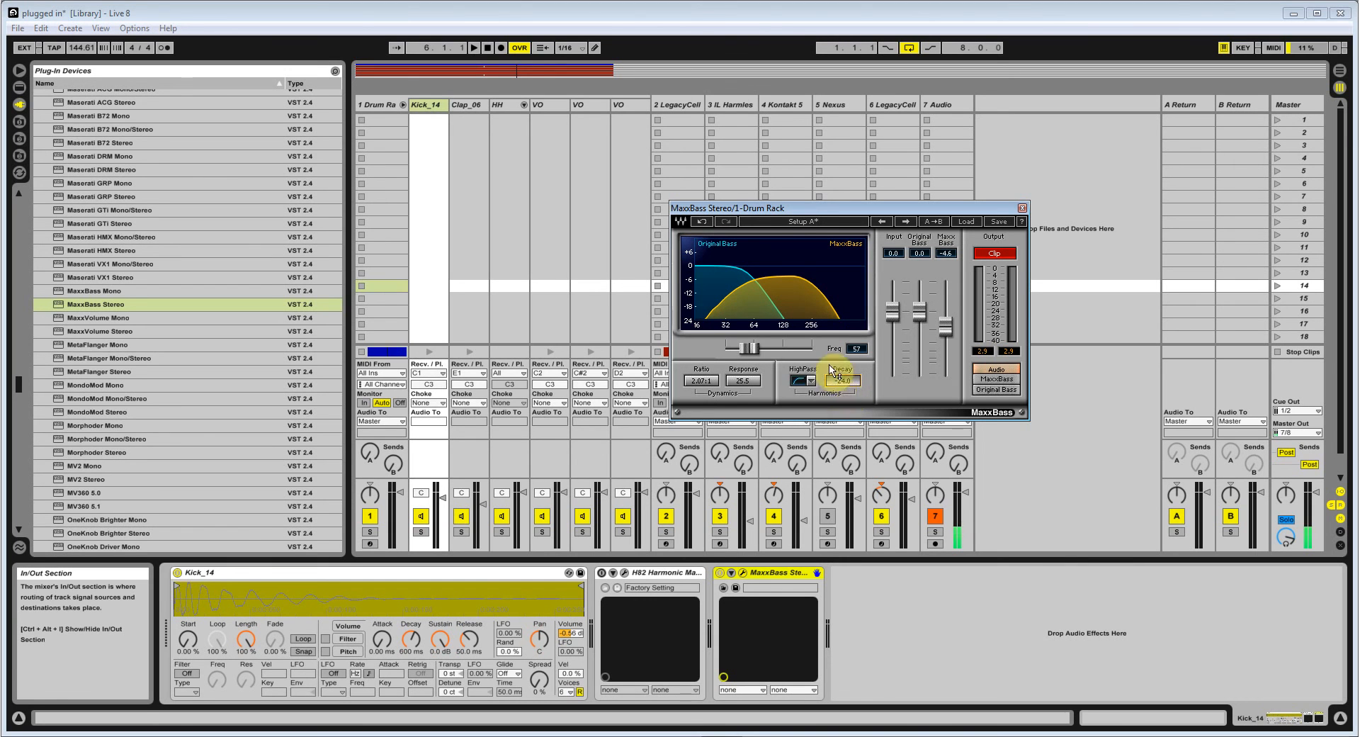
pyautogui.moveTo(850, 387); pyautogui.dragTo(848, 386)
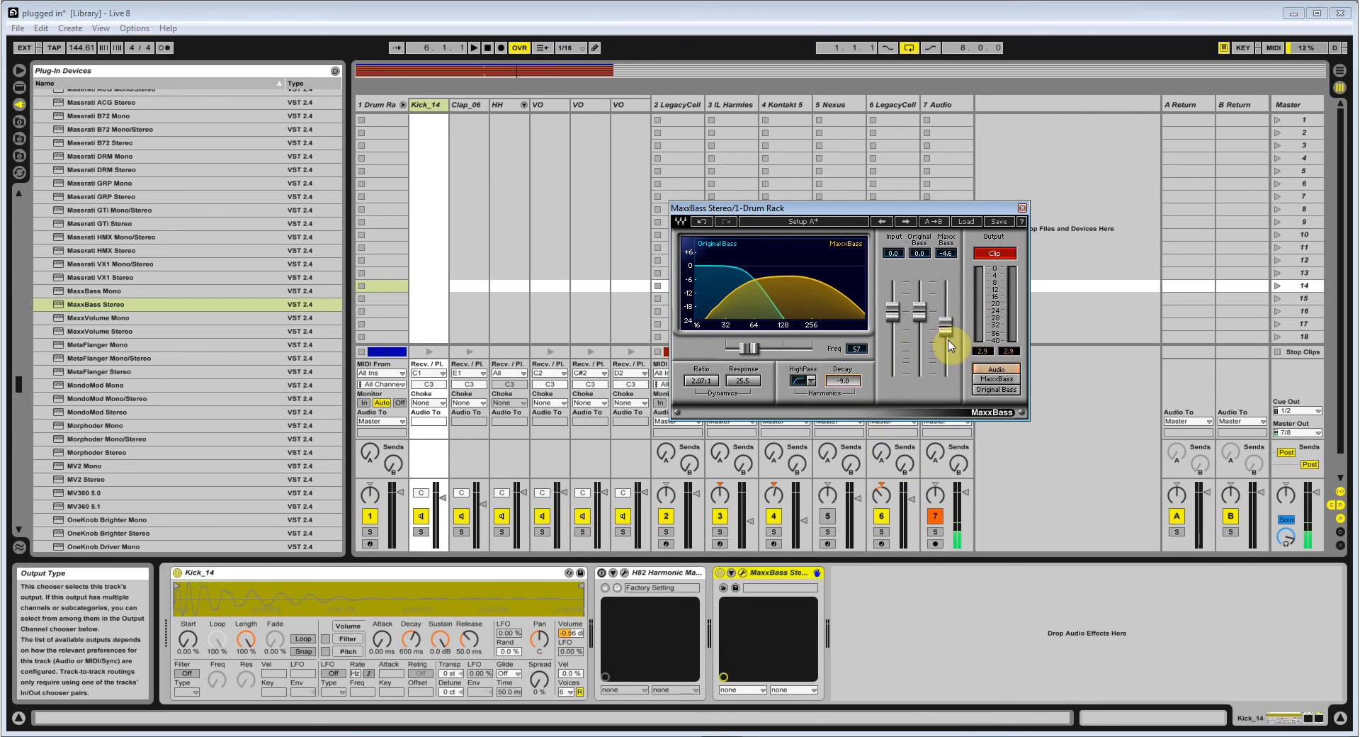
# Step: Raise the MaxxBass level to -3.6 during playback and compare the mix with the plug-in bypassed and enabled
pyautogui.press('space')
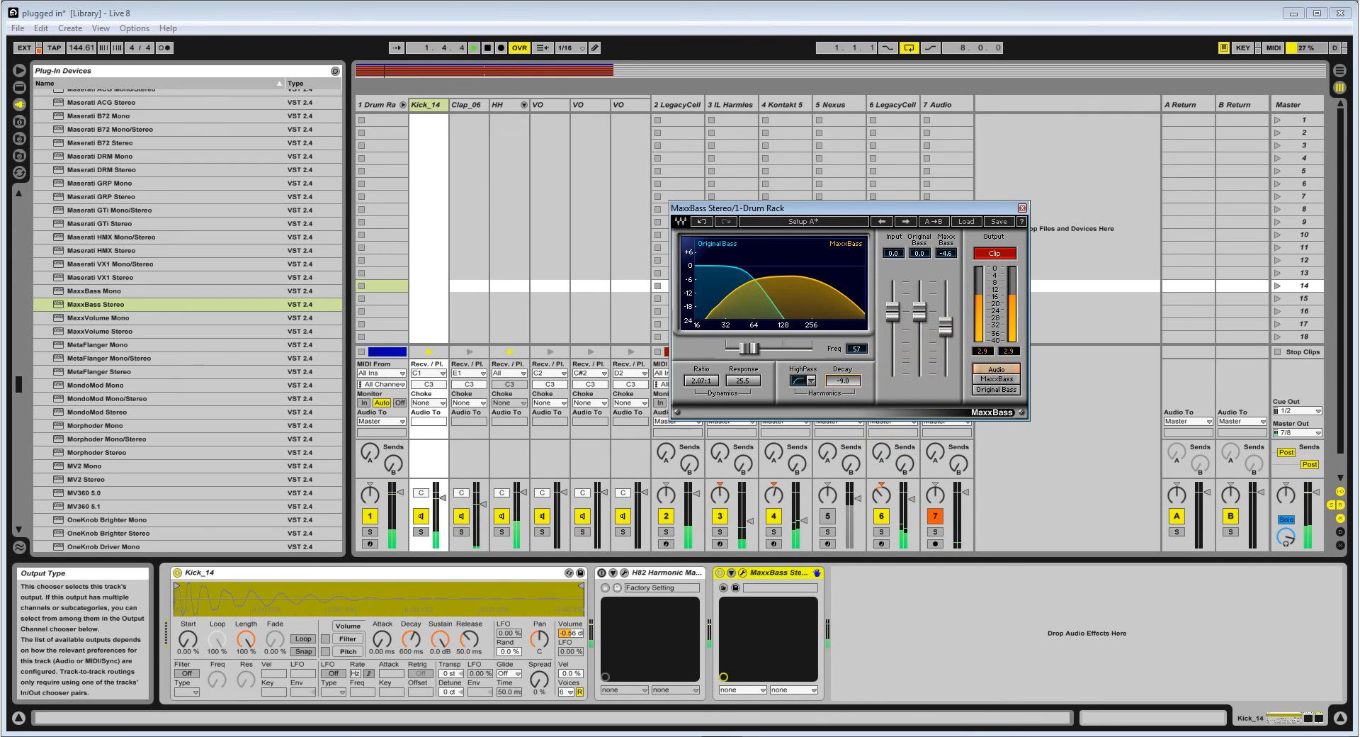
pyautogui.moveTo(945, 327); pyautogui.dragTo(945, 324)
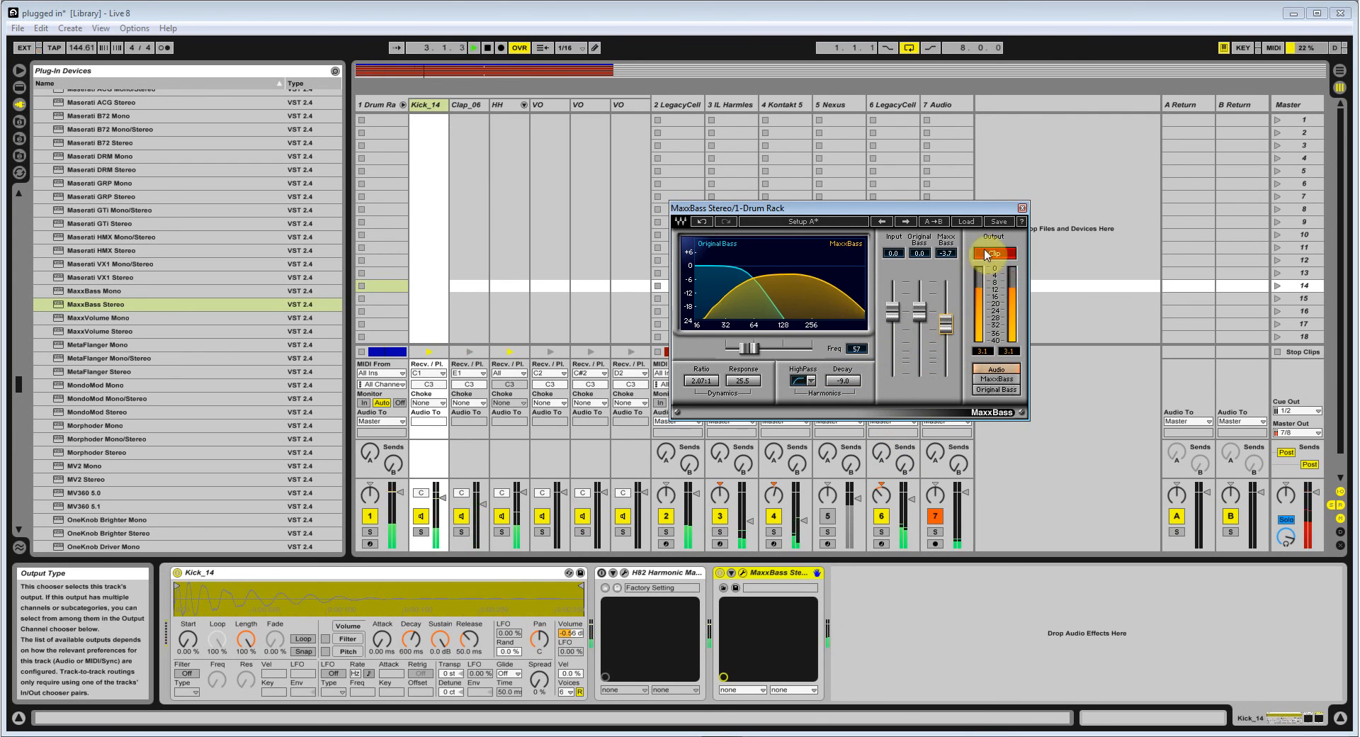
pyautogui.click(719, 574)
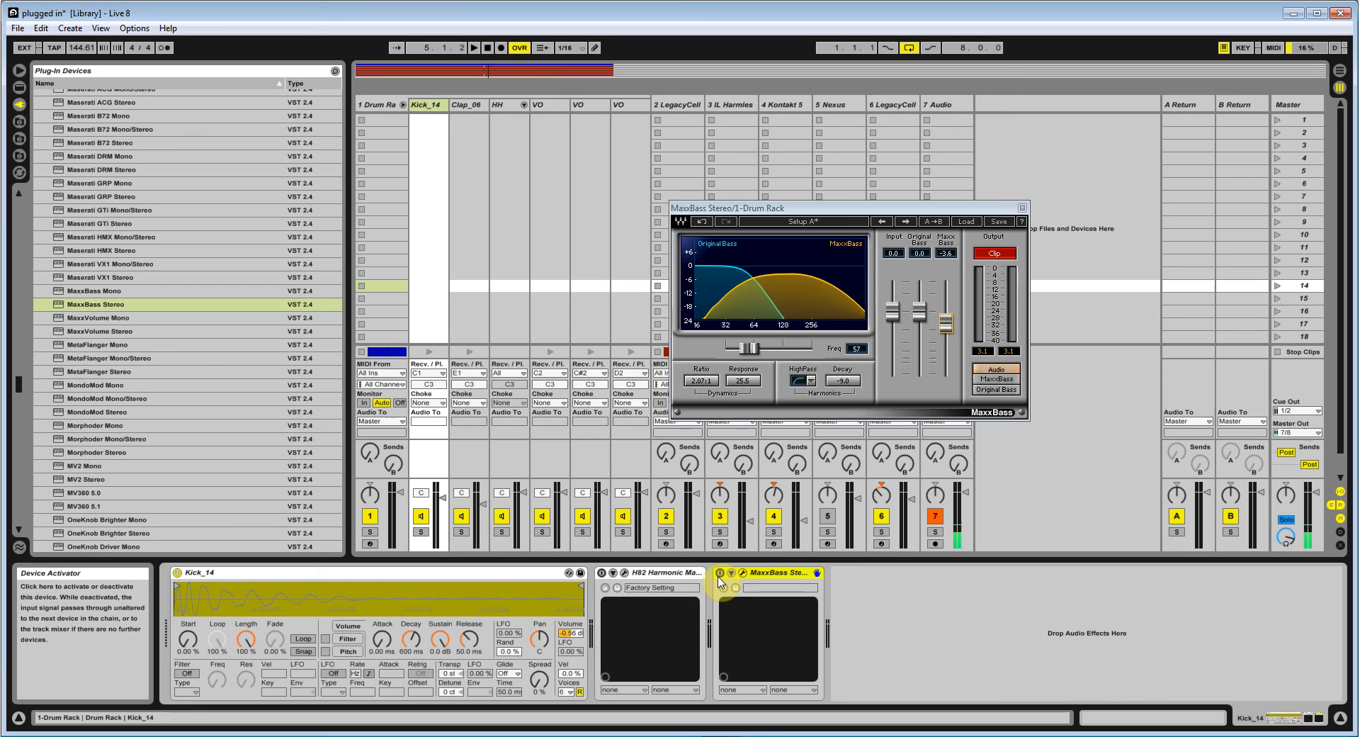
pyautogui.press('space')
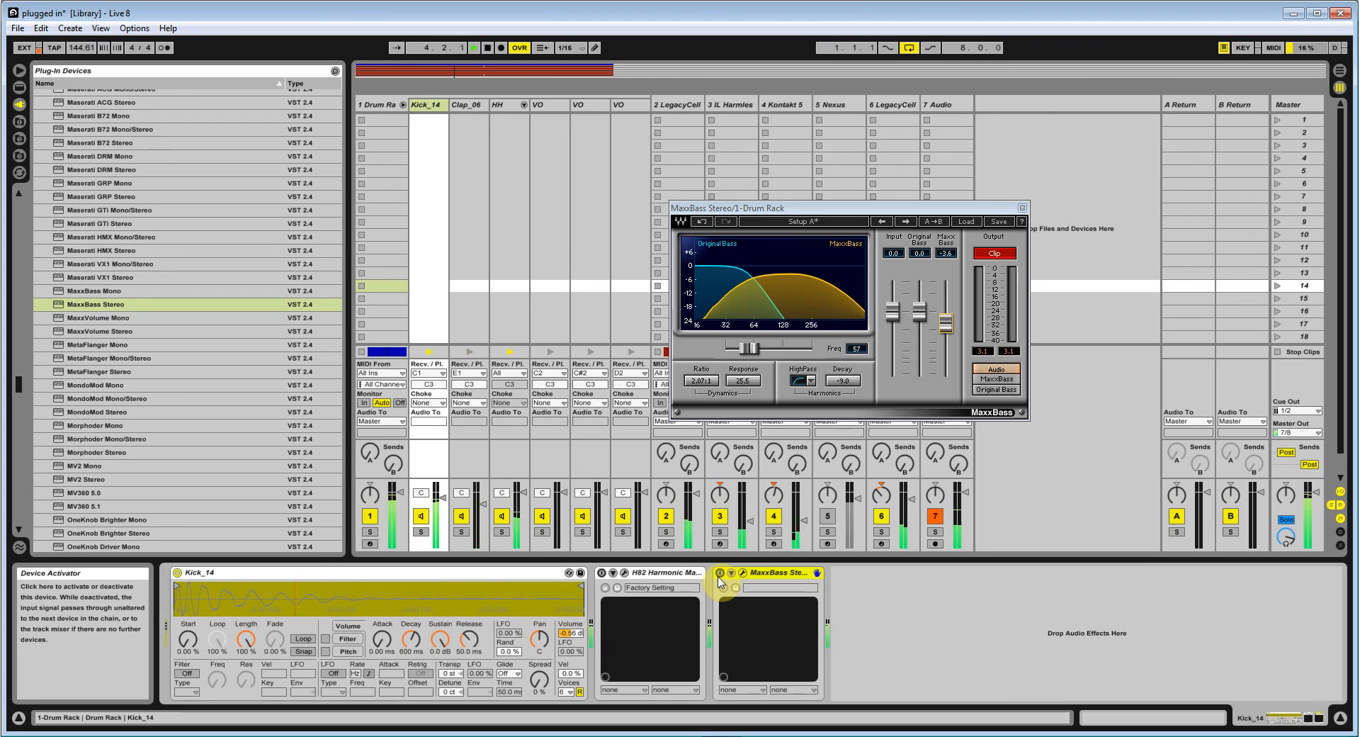
pyautogui.click(720, 573)
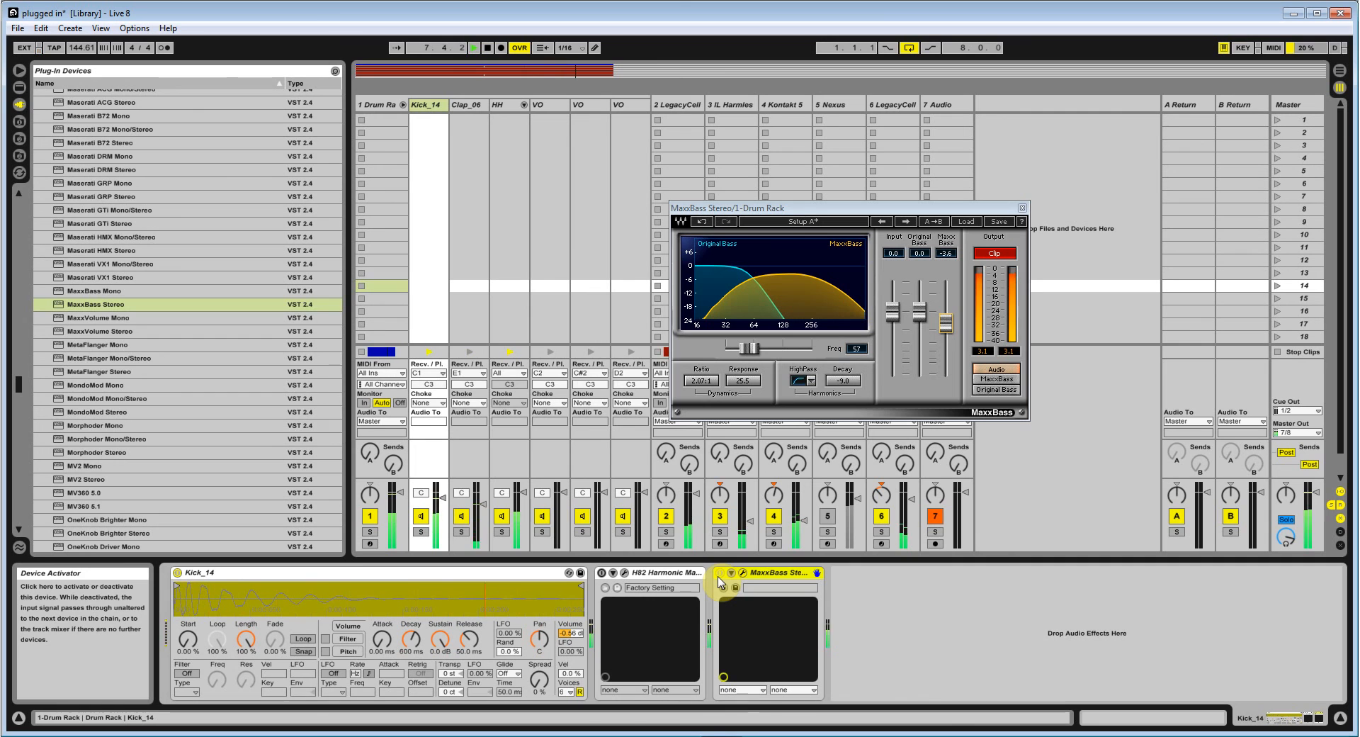
pyautogui.click(719, 573)
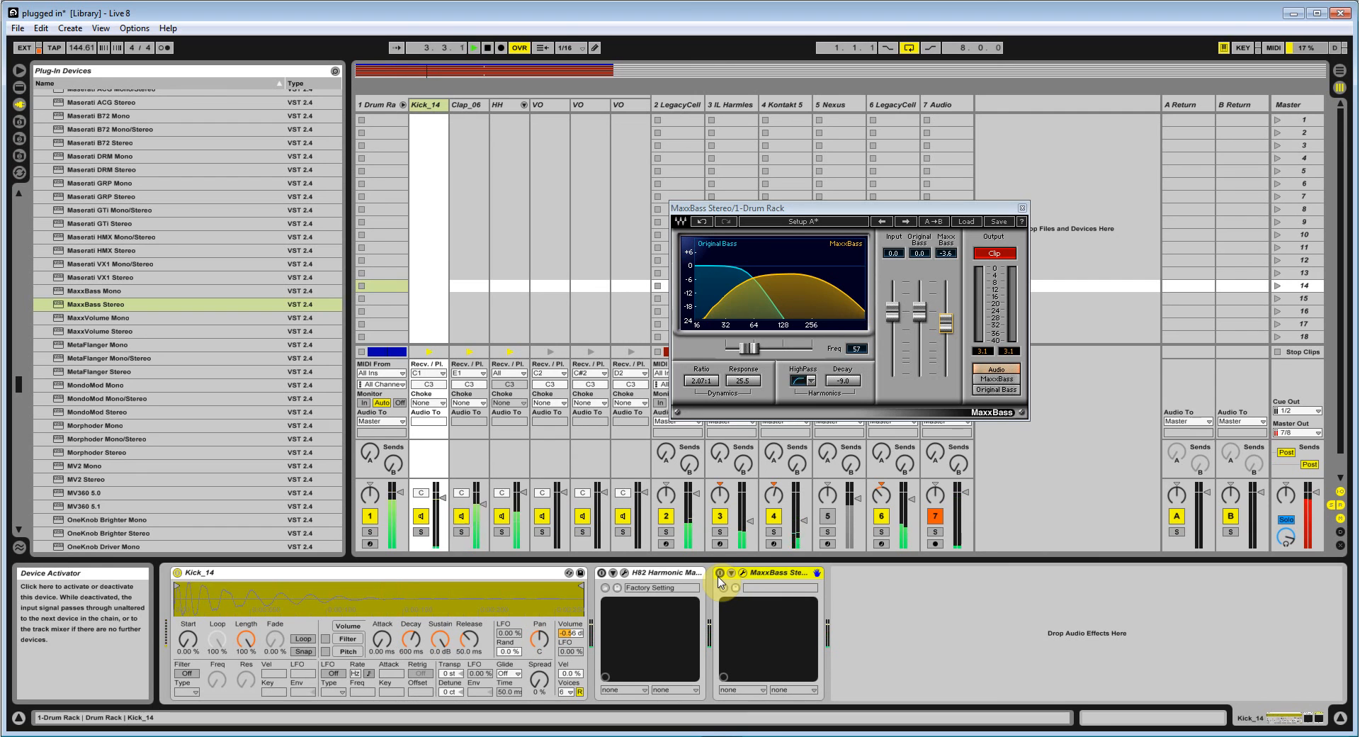
pyautogui.click(719, 576)
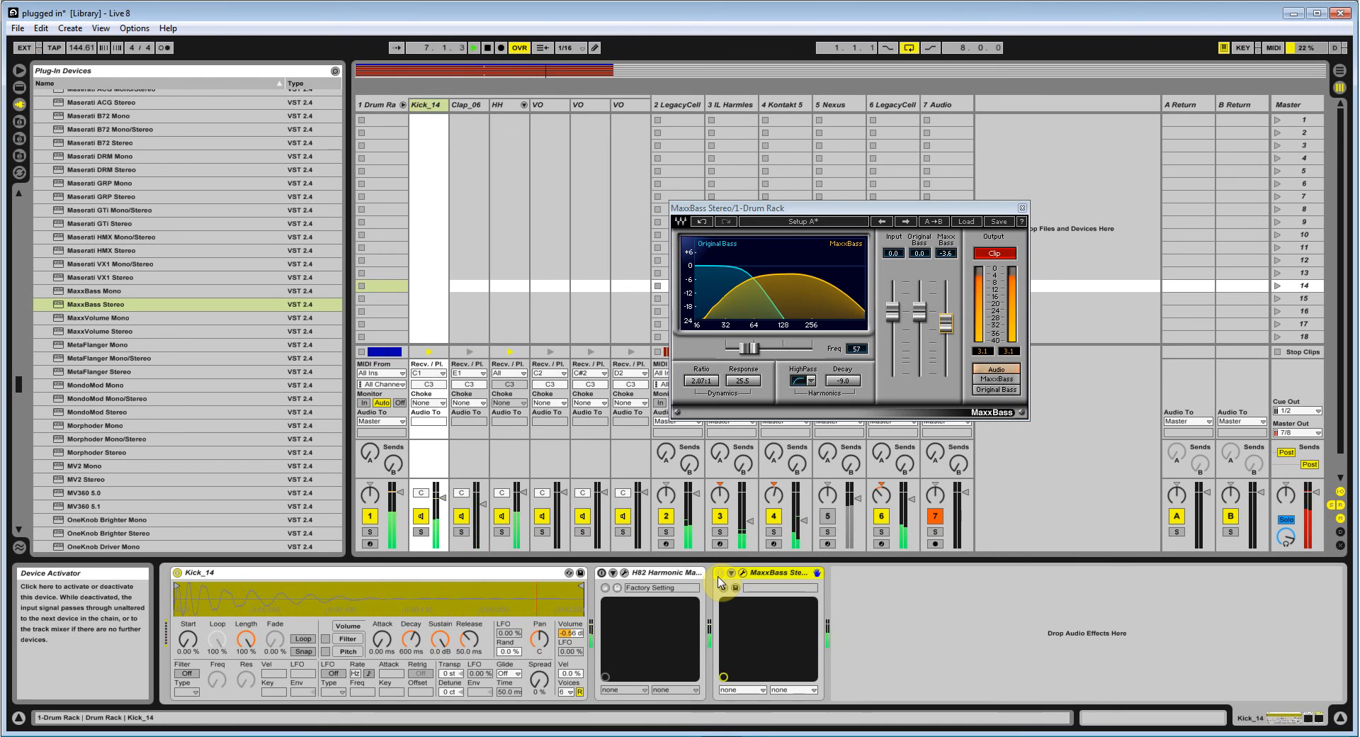
pyautogui.press('space')
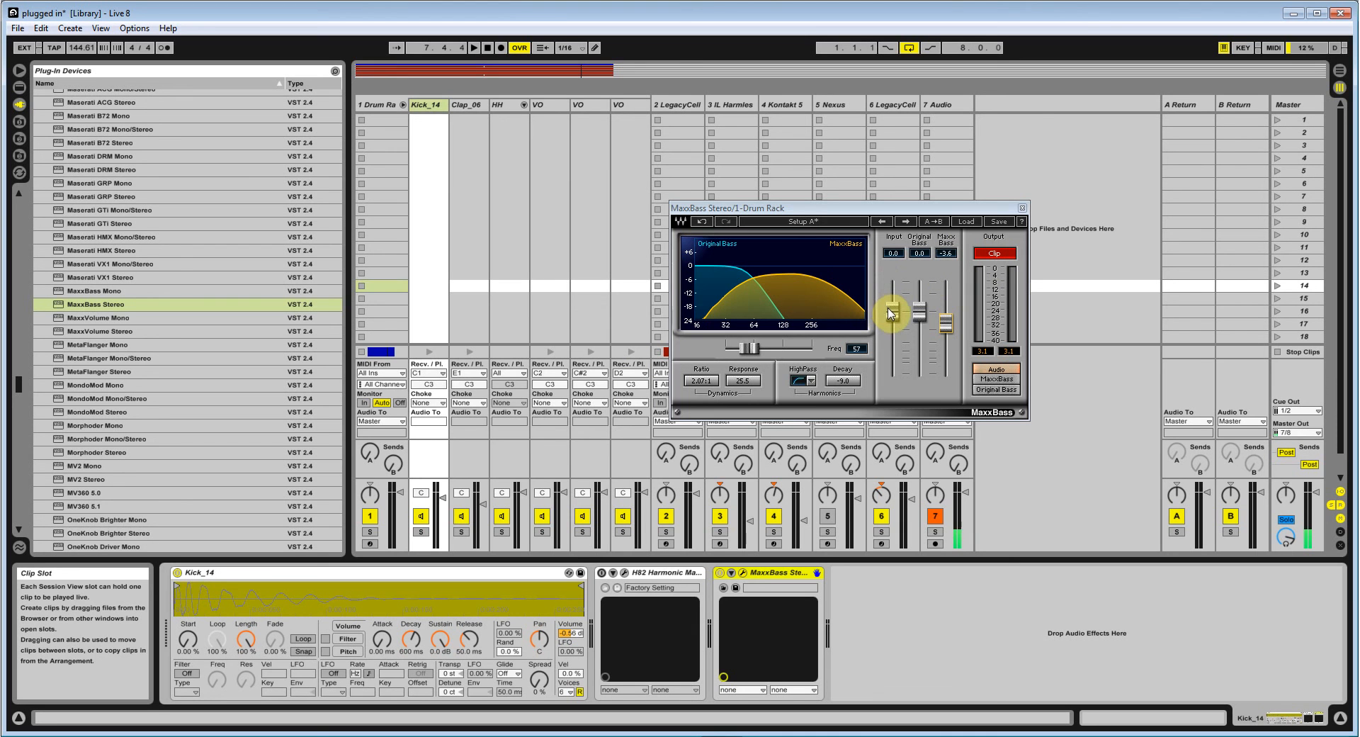
# Step: Reset the MaxxBass clip indicator, lower the Input to -3.3, and play the mix to check the output for clipping
pyautogui.click(995, 253)
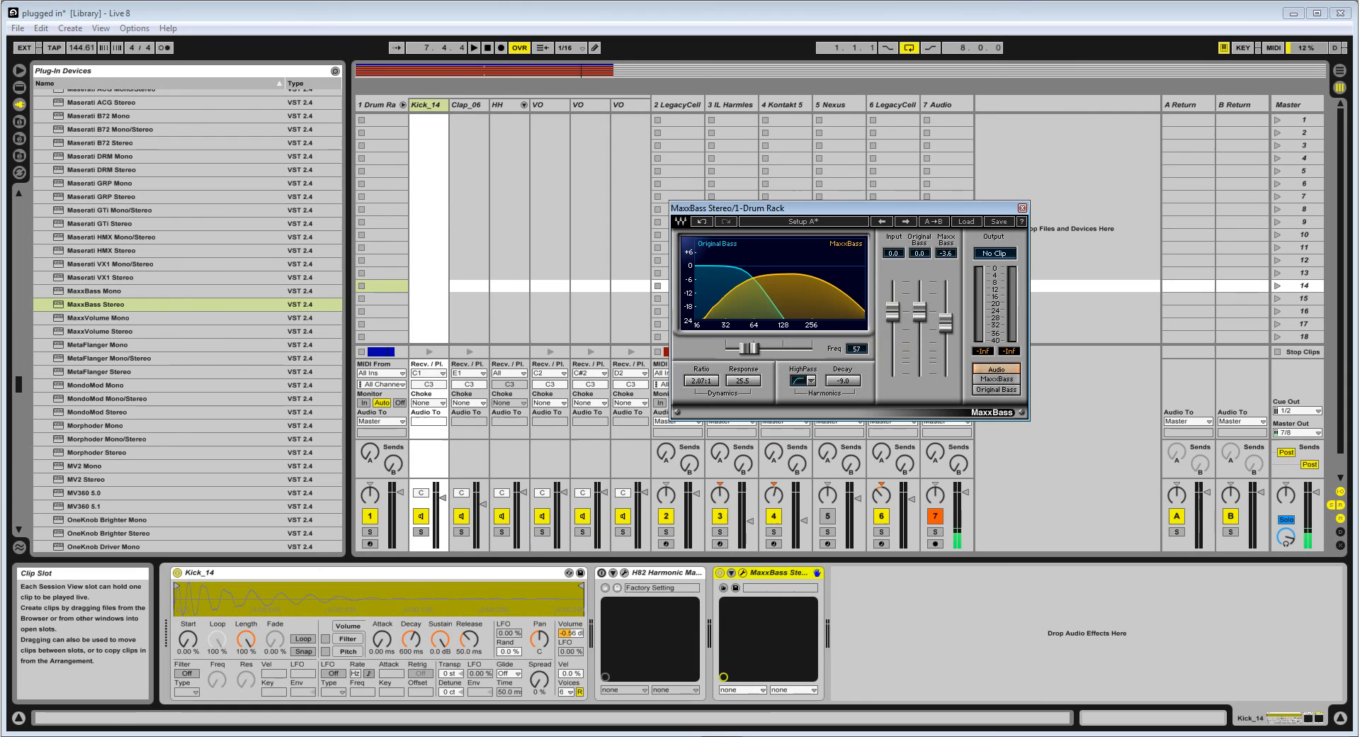
pyautogui.moveTo(893, 312)
pyautogui.mouseDown()
pyautogui.moveTo(893, 363)
pyautogui.moveTo(892, 323)
pyautogui.mouseUp()
pyautogui.press('space')
pyautogui.click(994, 253)
pyautogui.click(995, 253)
pyautogui.press('space')
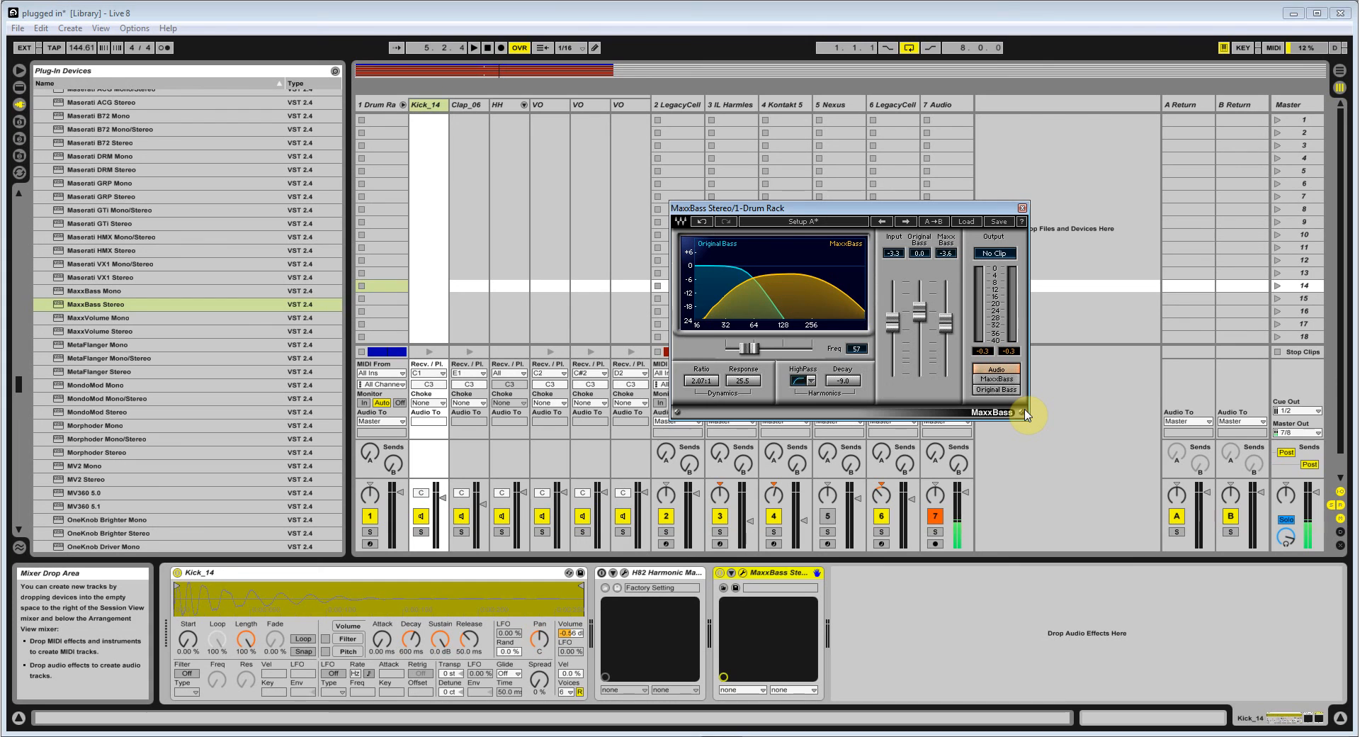
pyautogui.press('space')
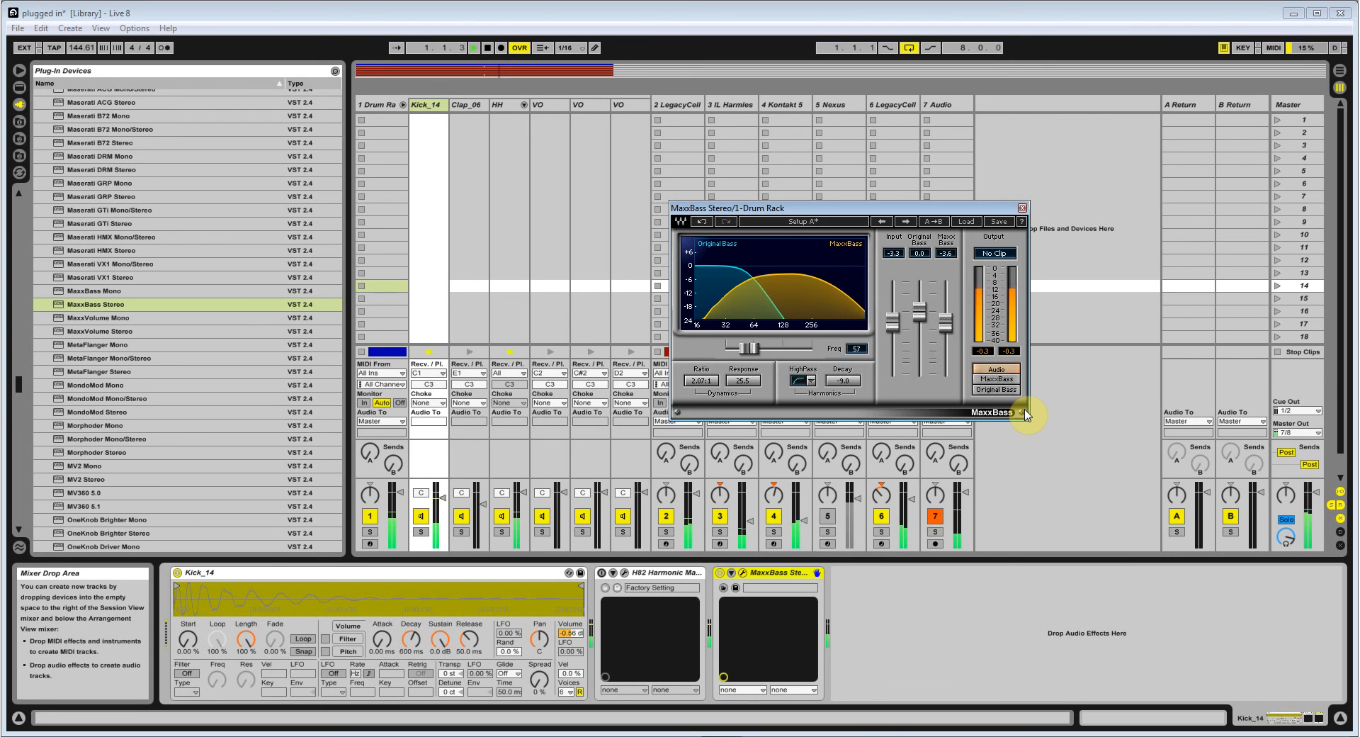